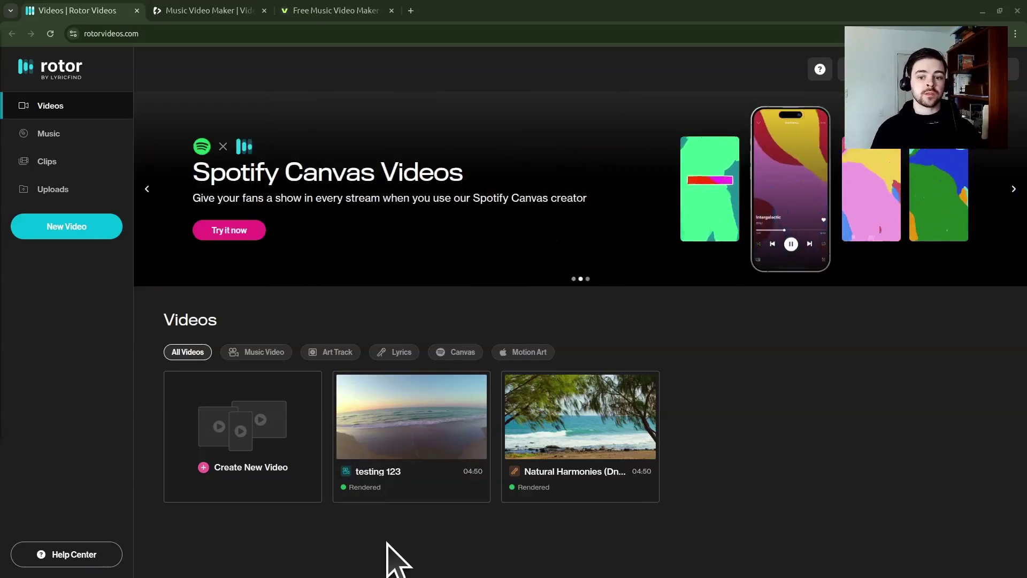
Open the testing 123 video, play its preview, and pause it at 1:28.
{"action": "left_click", "coordinate": [401, 412]}
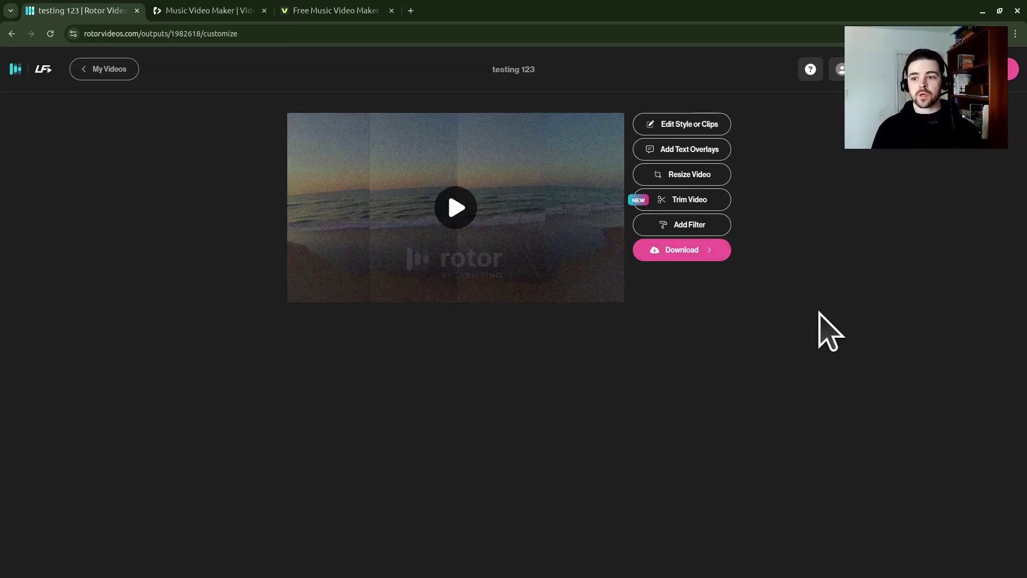
{"action": "left_click", "coordinate": [466, 219]}
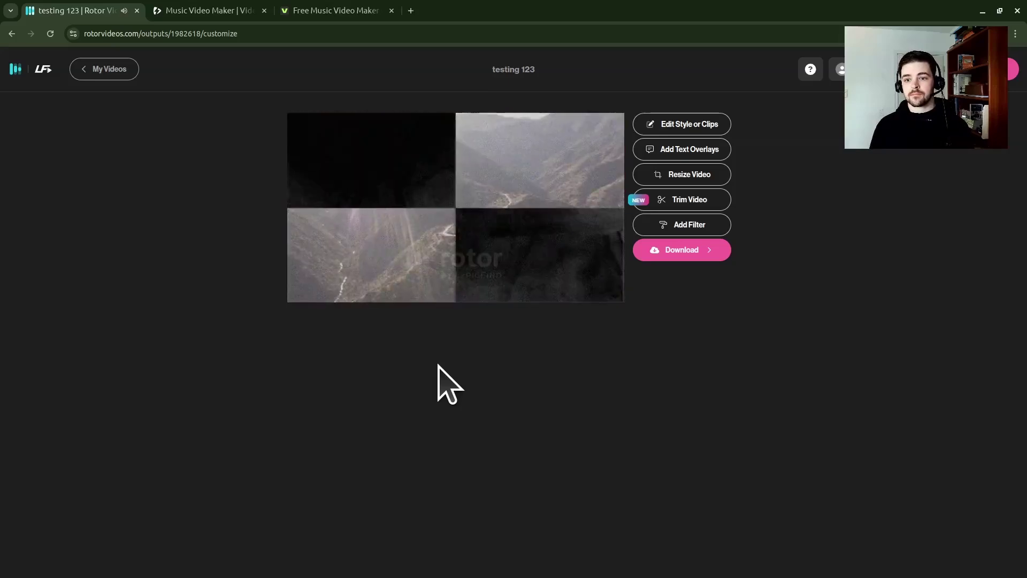
{"action": "mouse_move", "coordinate": [449, 270]}
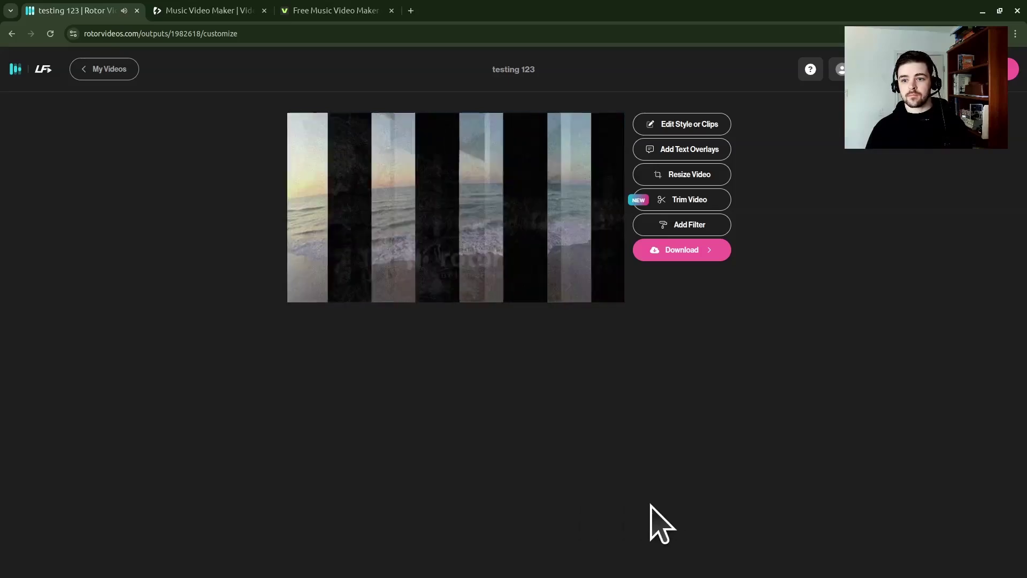
{"action": "mouse_move", "coordinate": [298, 248]}
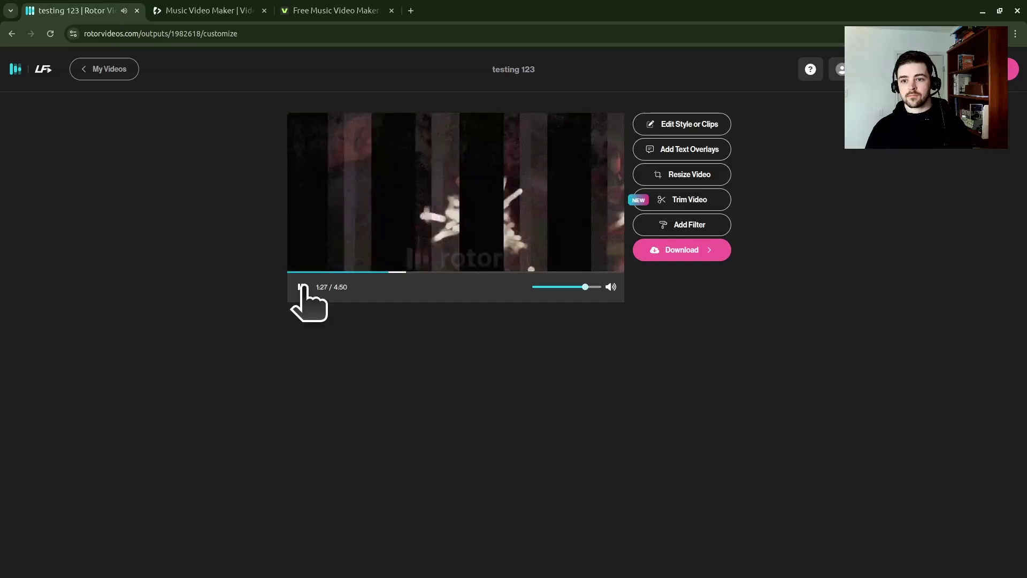
{"action": "left_click", "coordinate": [302, 288]}
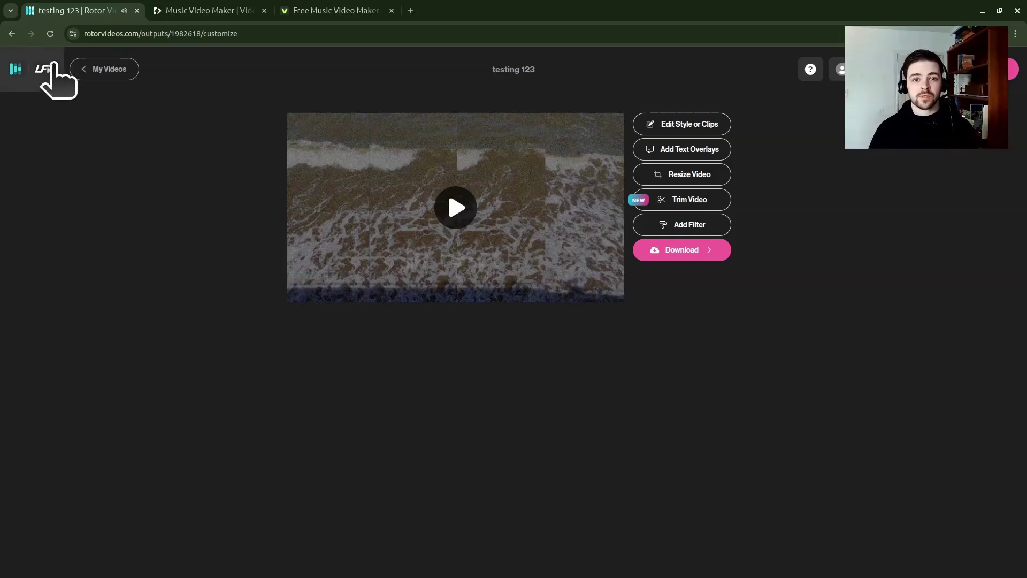
Open the Natural Harmonies lyric video and expand its Music and Lyrics settings.
{"action": "left_click", "coordinate": [87, 74]}
{"action": "left_click", "coordinate": [590, 443]}
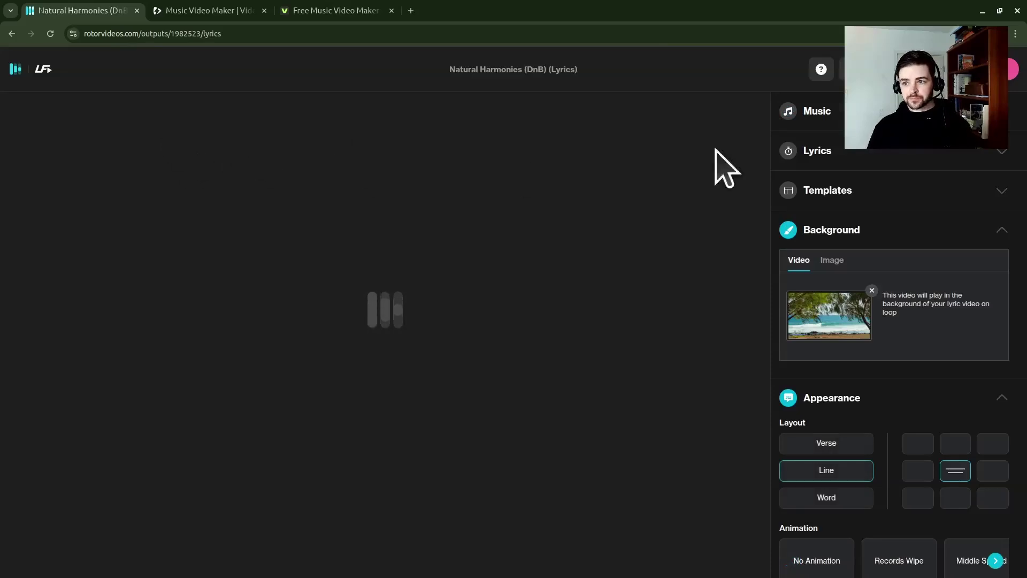
{"action": "left_click", "coordinate": [818, 113]}
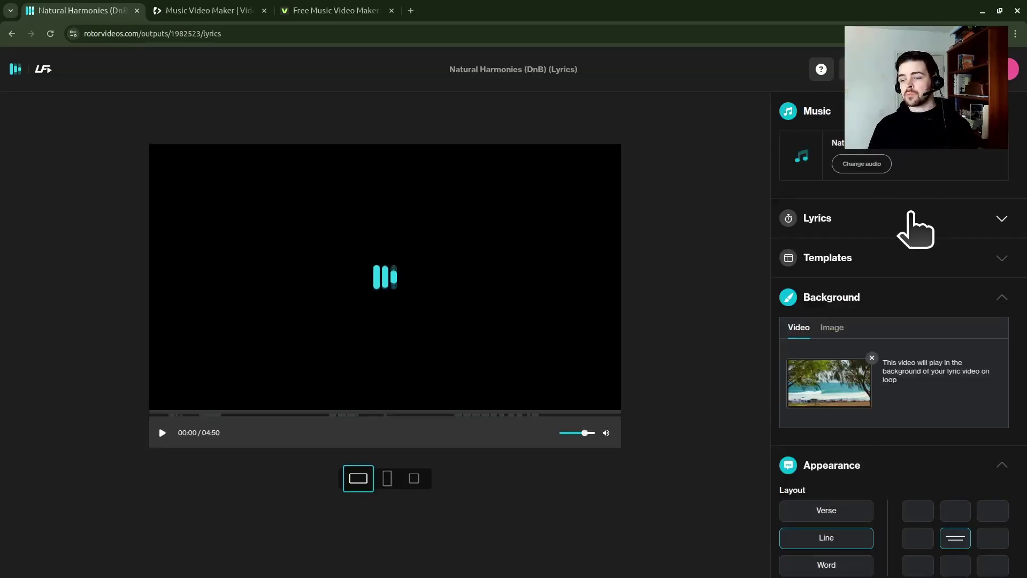
{"action": "left_click", "coordinate": [916, 230]}
Look through the lyrics and styling settings, play the preview, then return to the Videos list.
{"action": "scroll", "coordinate": [878, 385], "scroll_direction": "down", "scroll_amount": 3}
{"action": "scroll", "coordinate": [915, 374], "scroll_direction": "up", "scroll_amount": 3}
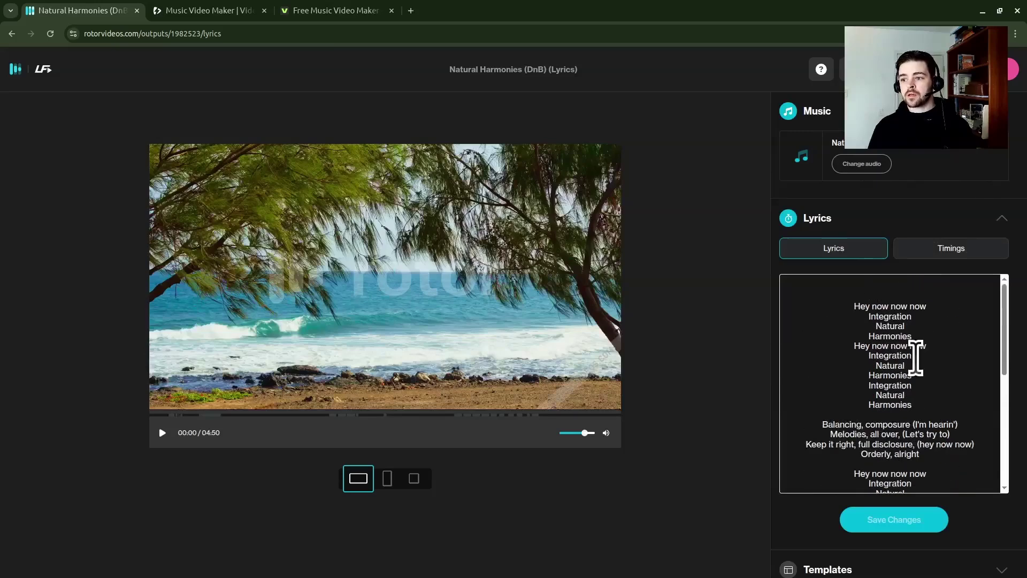
{"action": "scroll", "coordinate": [916, 357], "scroll_direction": "down", "scroll_amount": 10}
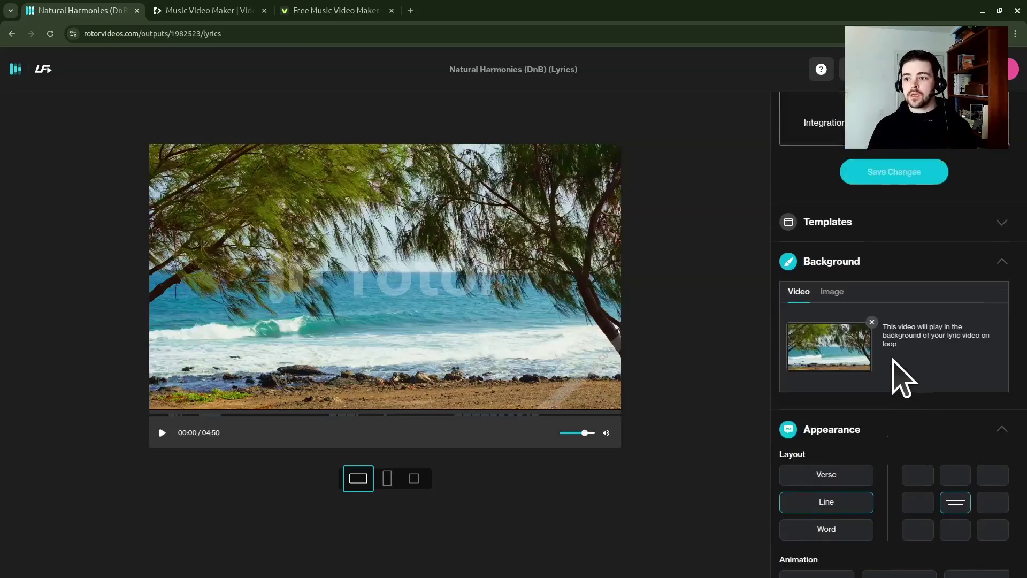
{"action": "scroll", "coordinate": [893, 360], "scroll_direction": "up", "scroll_amount": 8}
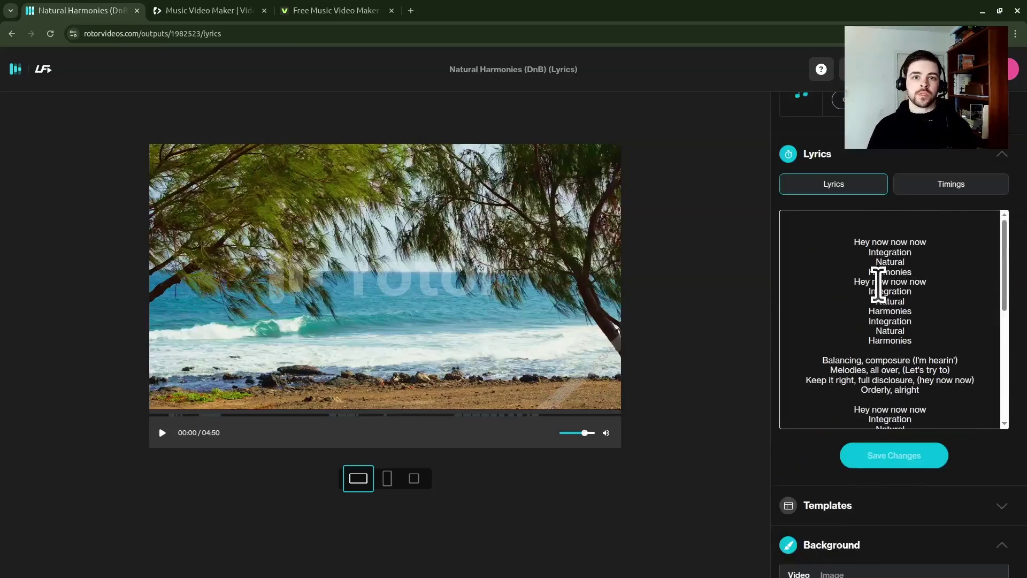
{"action": "scroll", "coordinate": [888, 300], "scroll_direction": "down", "scroll_amount": 10}
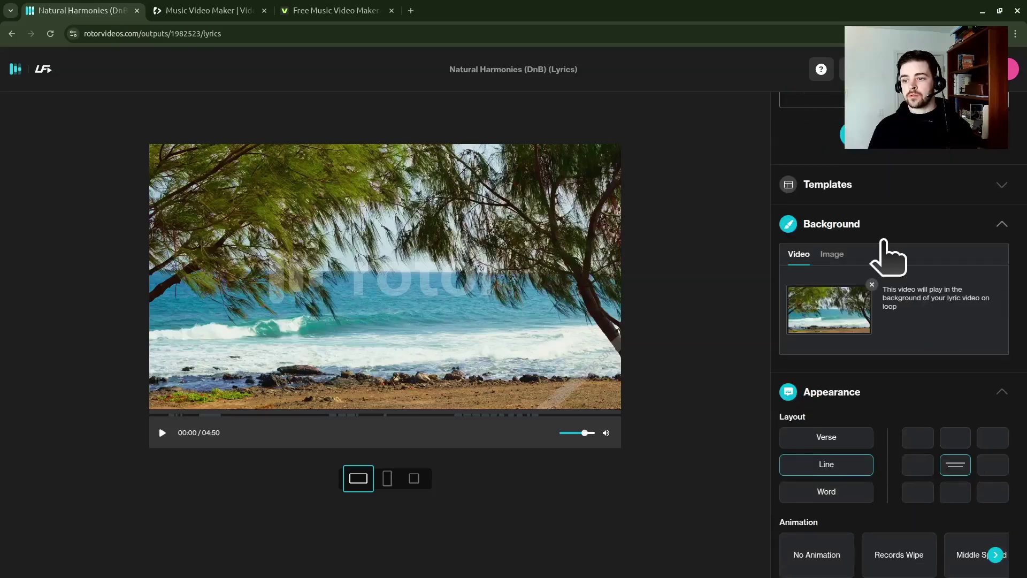
{"action": "scroll", "coordinate": [878, 211], "scroll_direction": "down", "scroll_amount": 7}
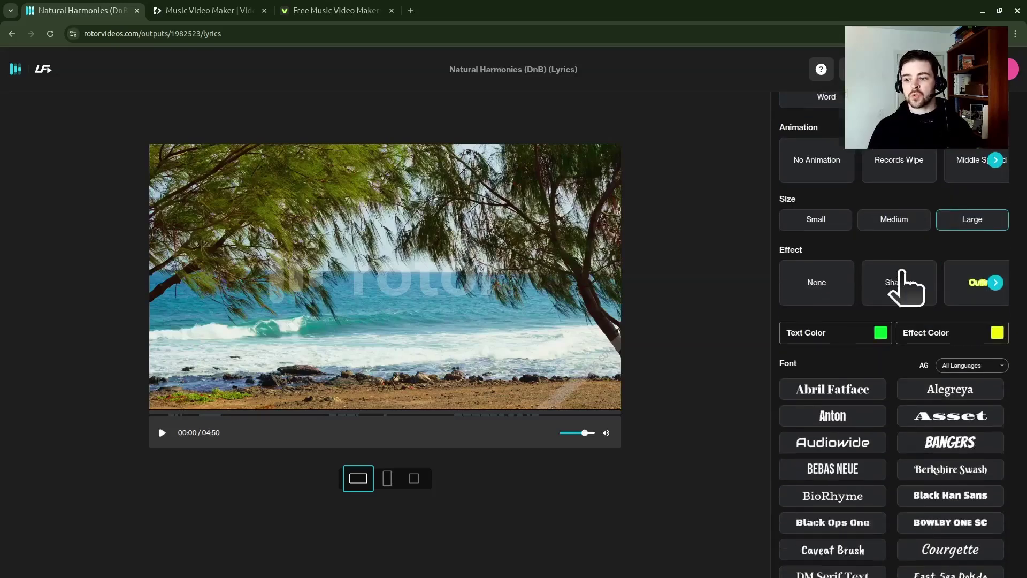
{"action": "scroll", "coordinate": [907, 289], "scroll_direction": "down", "scroll_amount": 1}
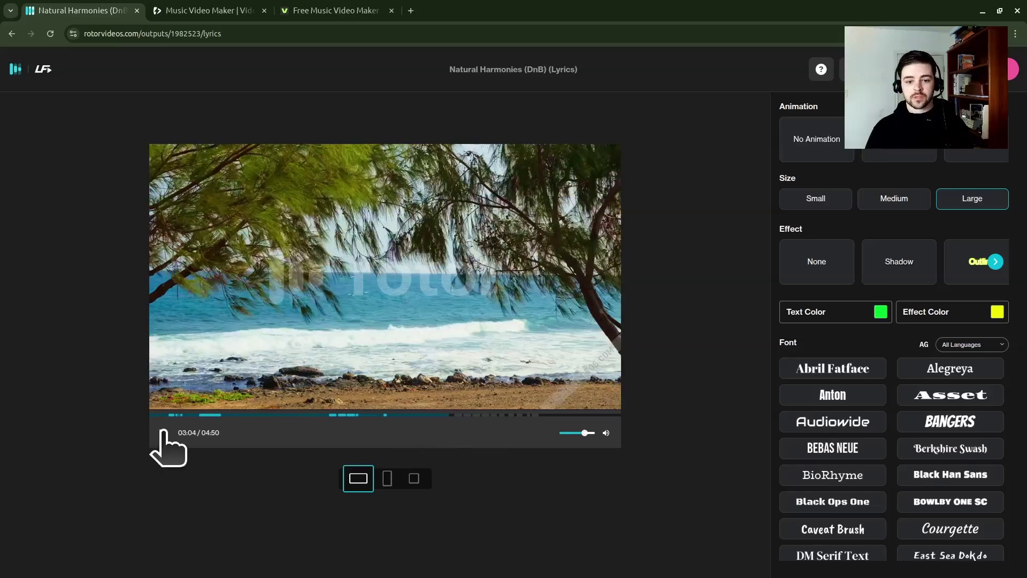
{"action": "left_click", "coordinate": [163, 433]}
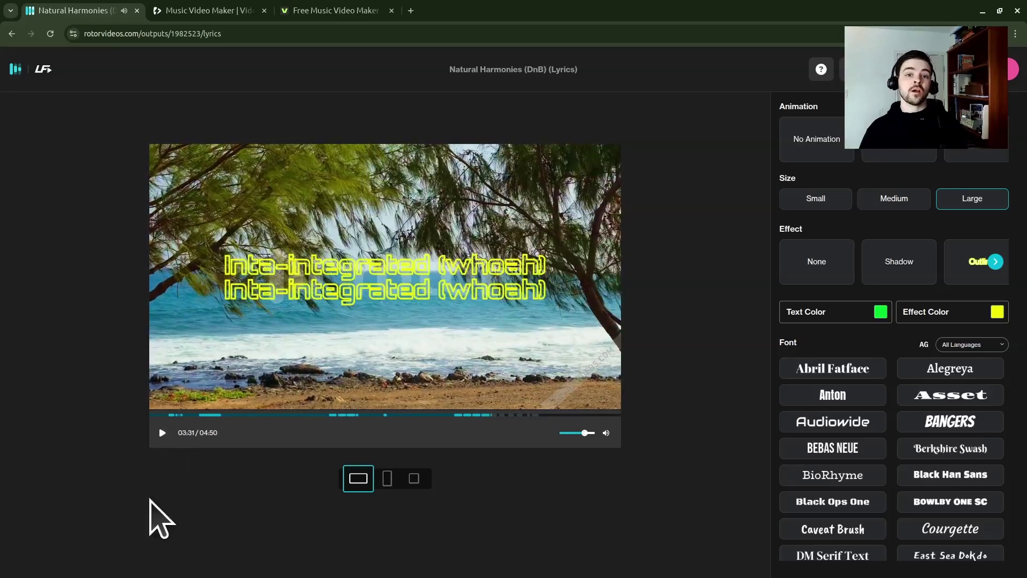
{"action": "left_click", "coordinate": [11, 33]}
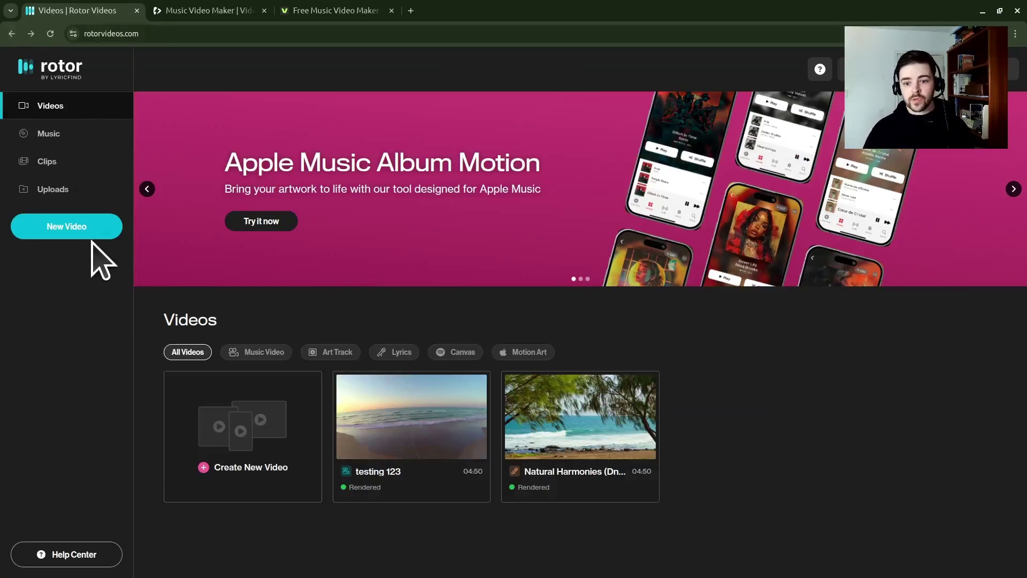
Create a new music video named 'youtube testing'.
{"action": "left_click", "coordinate": [255, 435]}
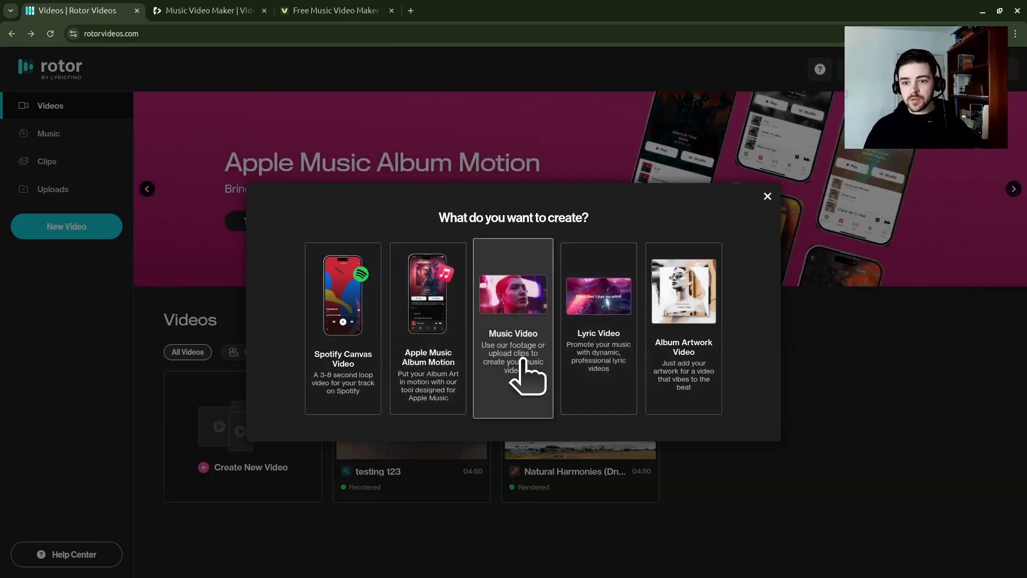
{"action": "left_click", "coordinate": [506, 332]}
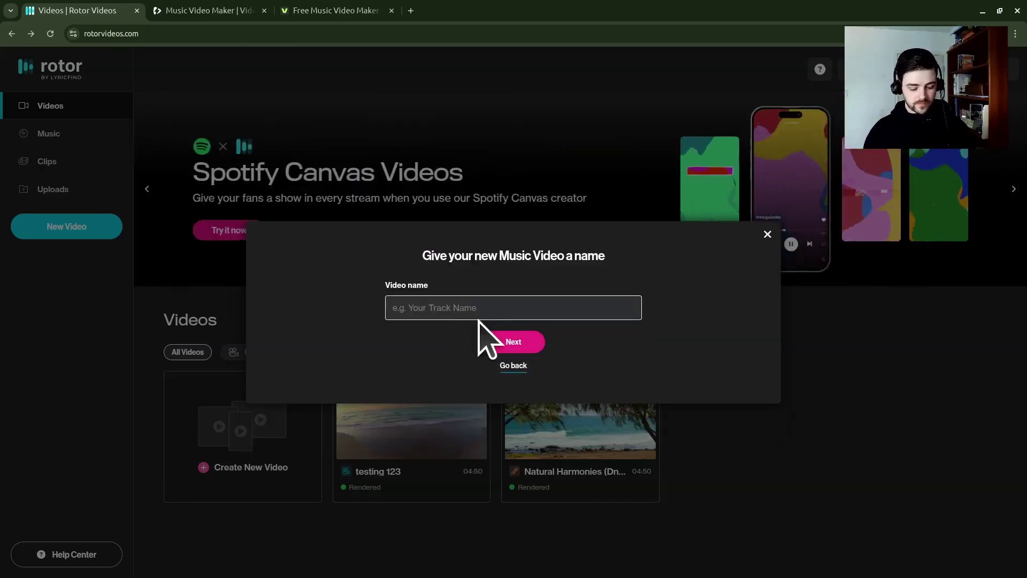
{"action": "type", "text": "youtube testing"}
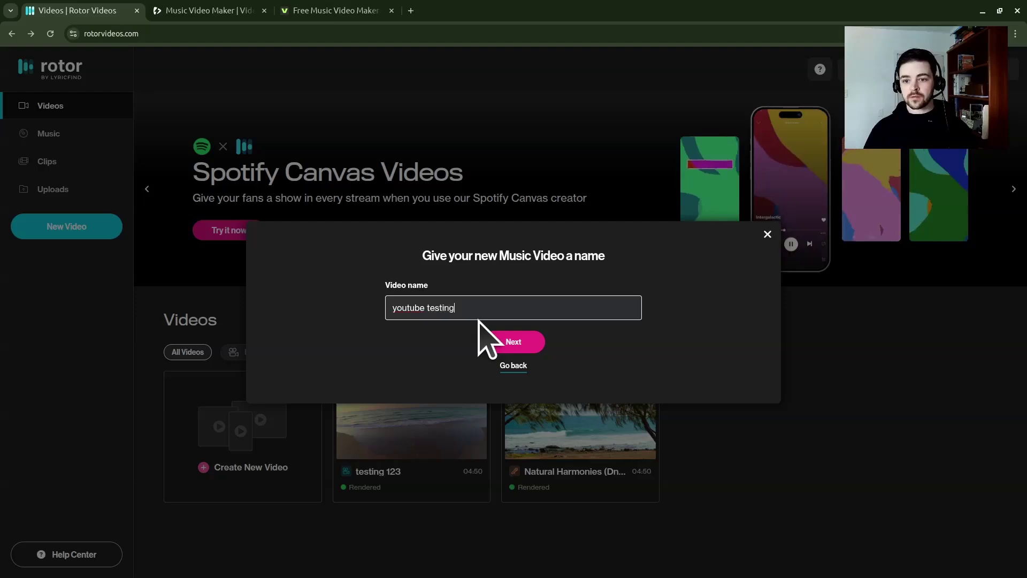
{"action": "left_click", "coordinate": [517, 345]}
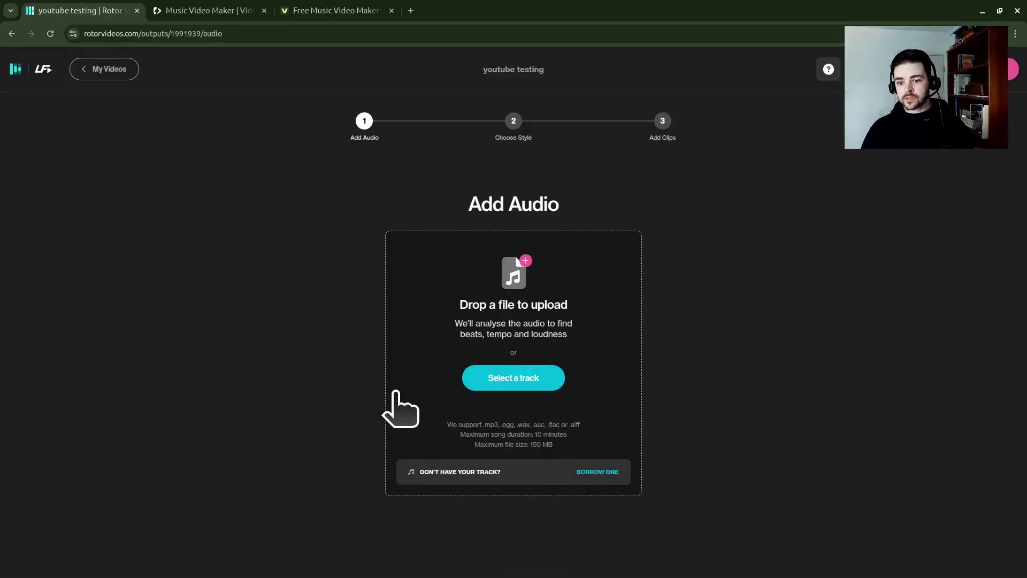
Use the Natural Harmonies track as the video's audio.
{"action": "left_click", "coordinate": [533, 391]}
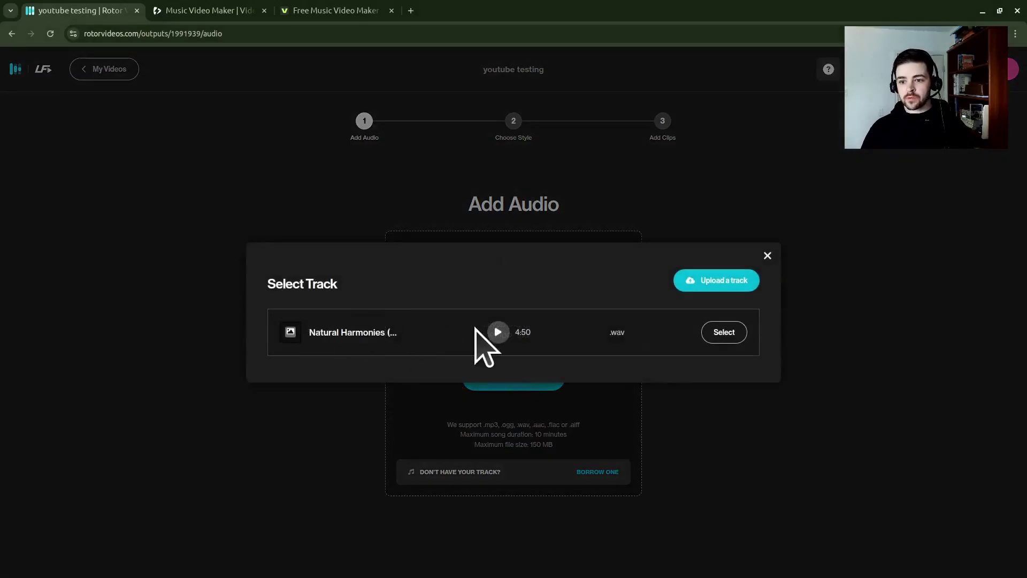
{"action": "left_click", "coordinate": [727, 333]}
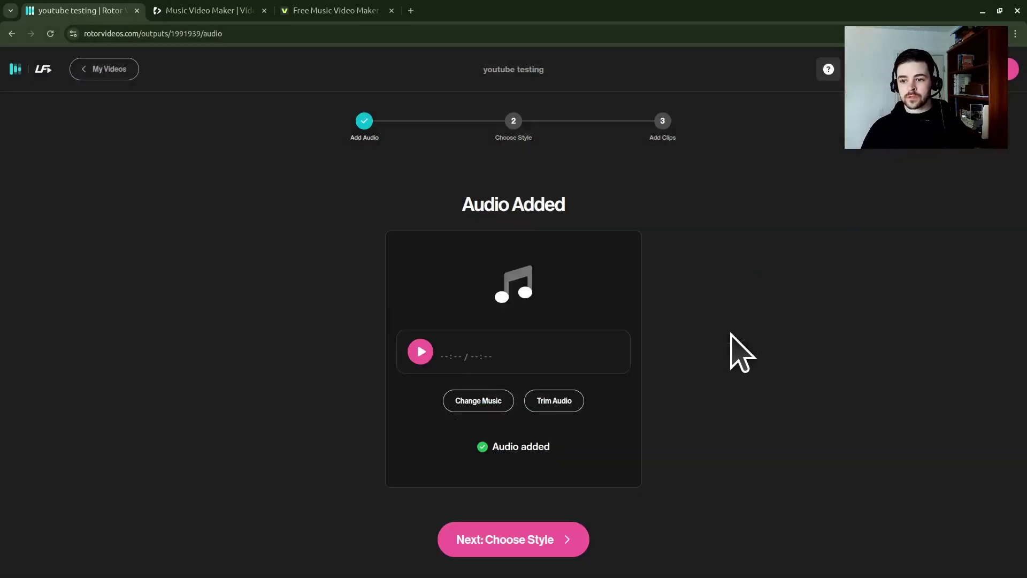
{"action": "left_click", "coordinate": [521, 540]}
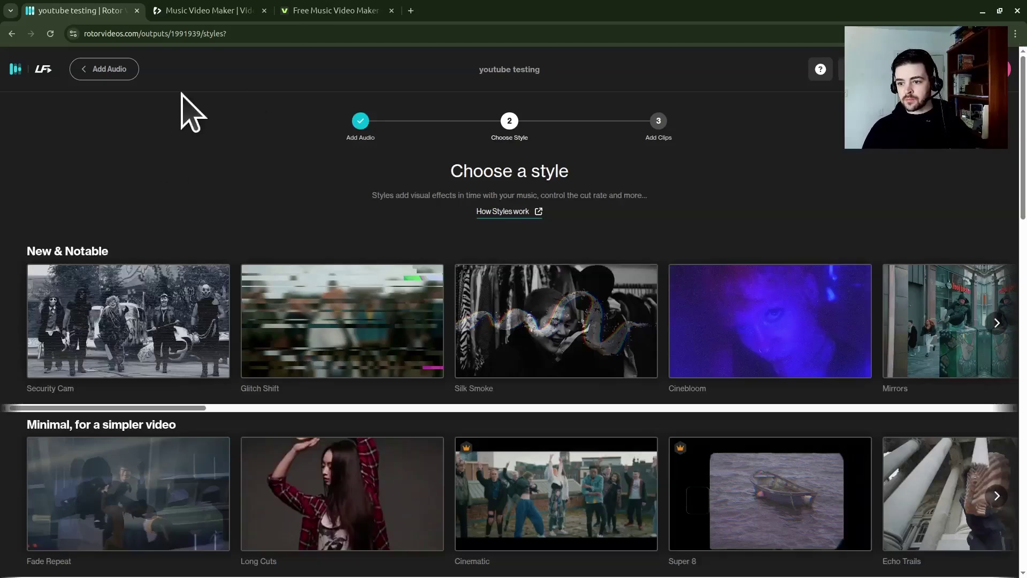
Choose Silk Smoke as the video's style and proceed to the Add Clips step.
{"action": "mouse_move", "coordinate": [585, 367]}
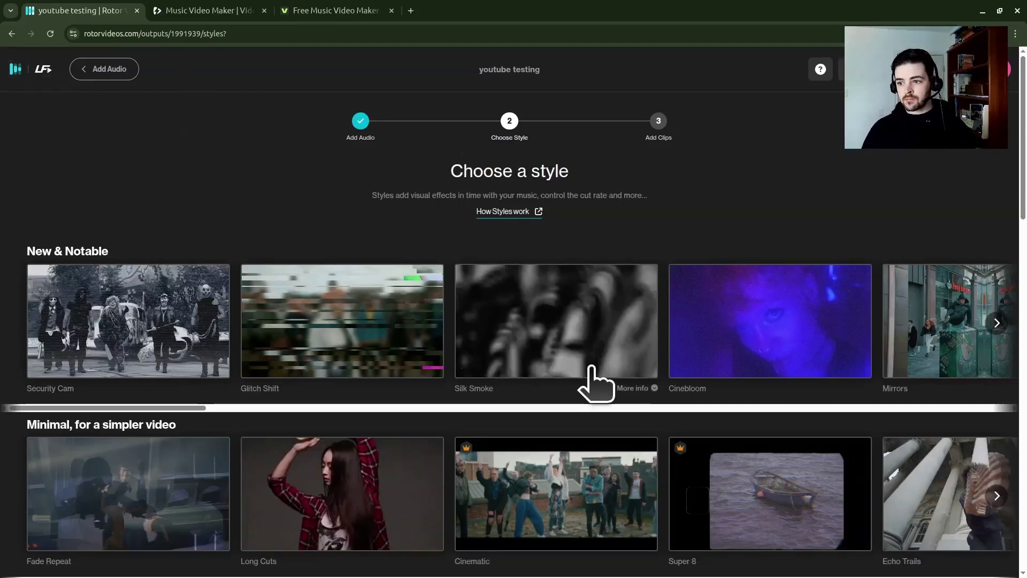
{"action": "left_click", "coordinate": [505, 357]}
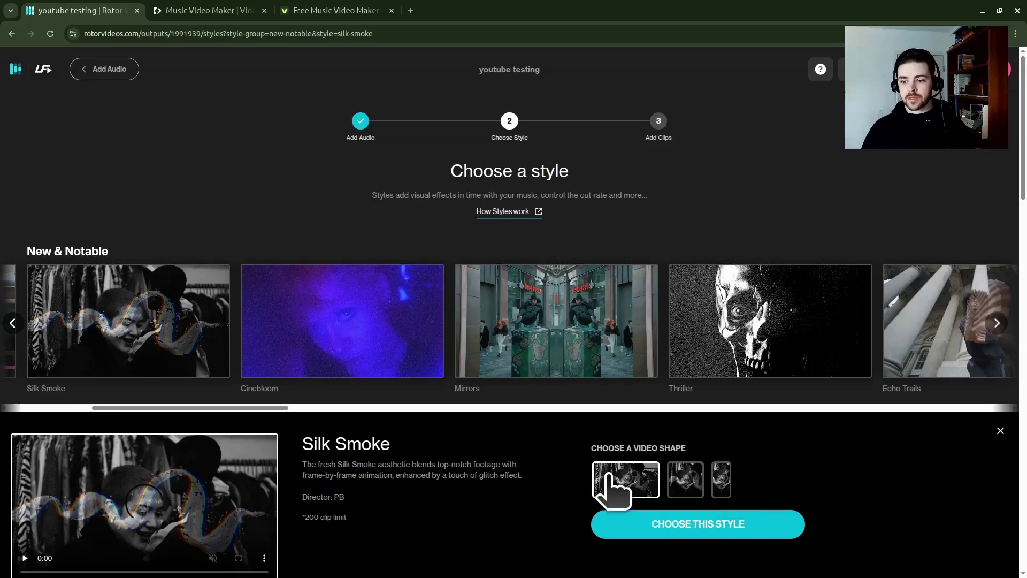
{"action": "left_click", "coordinate": [678, 527]}
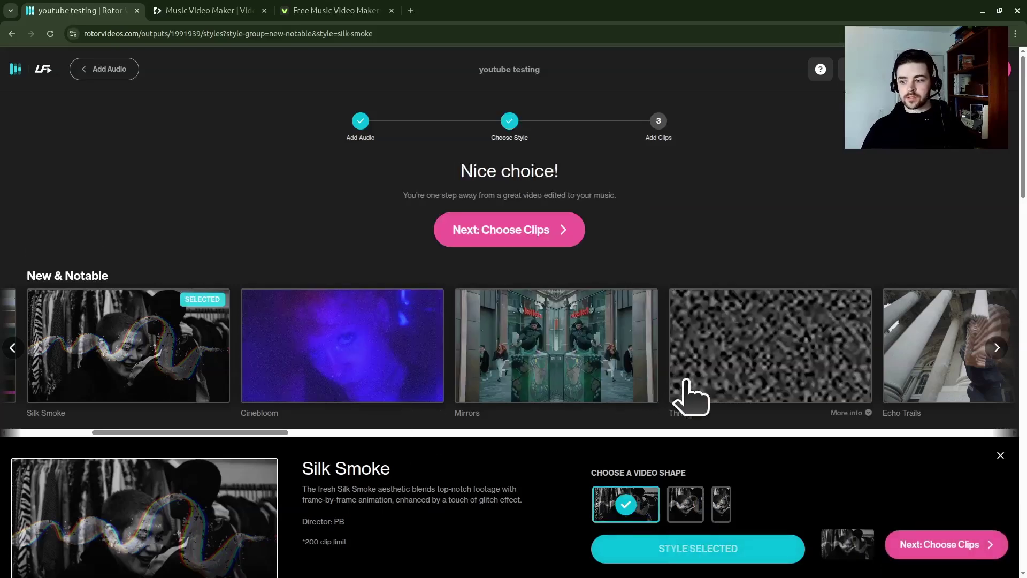
{"action": "left_click", "coordinate": [901, 535]}
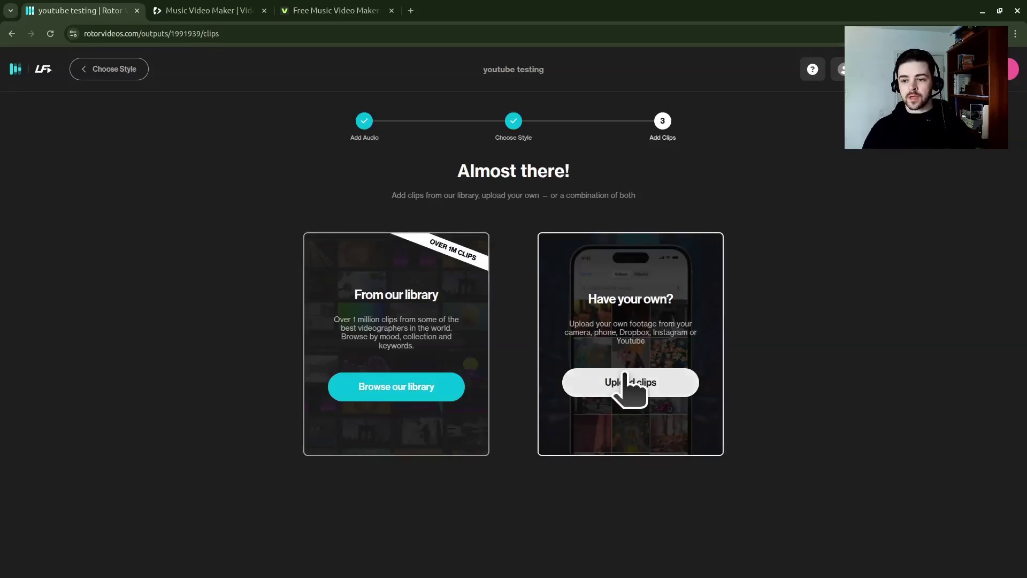
Browse the stock clip library and preview a featured clip's details.
{"action": "left_click", "coordinate": [380, 396]}
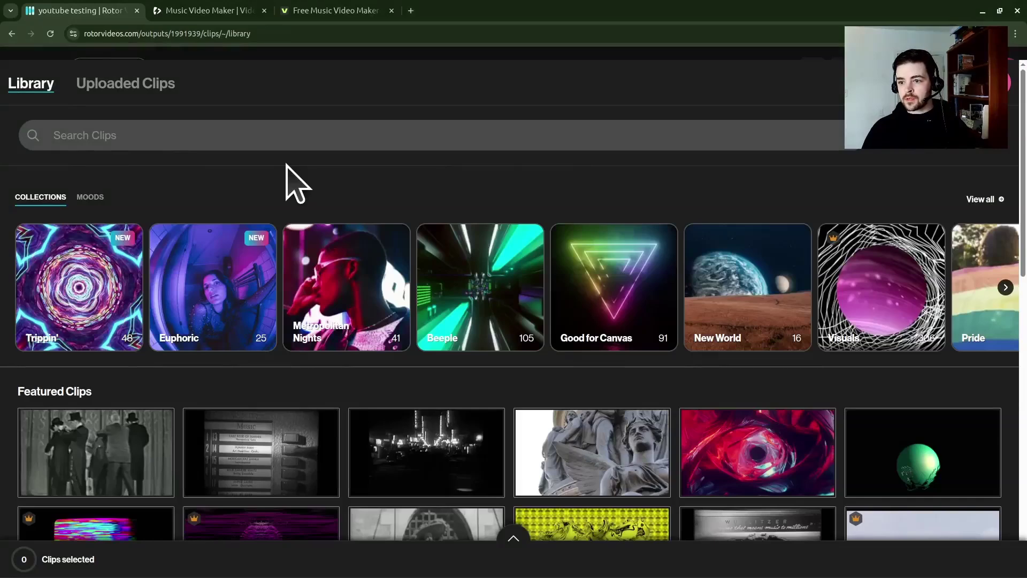
{"action": "scroll", "coordinate": [791, 280], "scroll_direction": "down", "scroll_amount": 6}
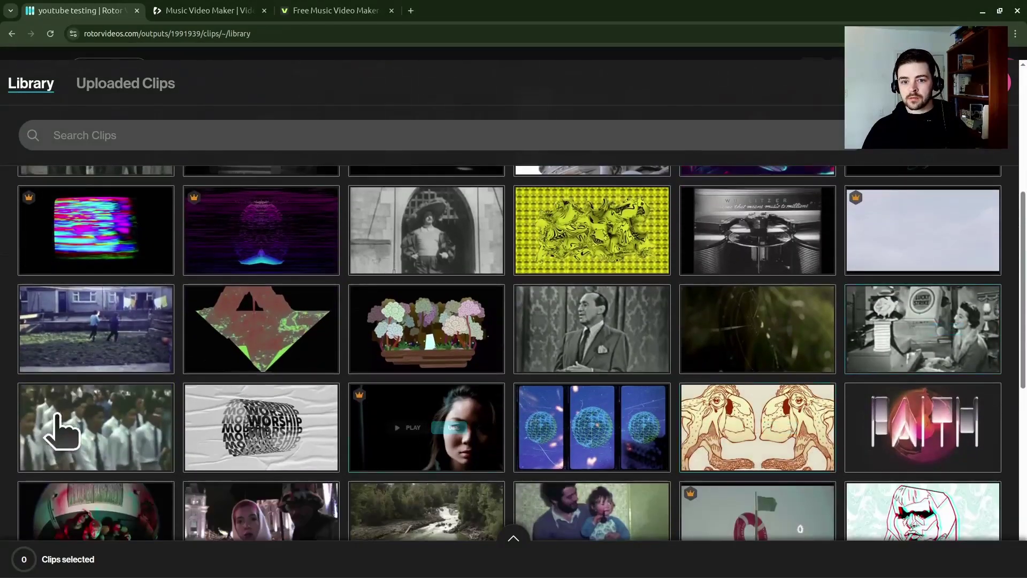
{"action": "left_click", "coordinate": [80, 335]}
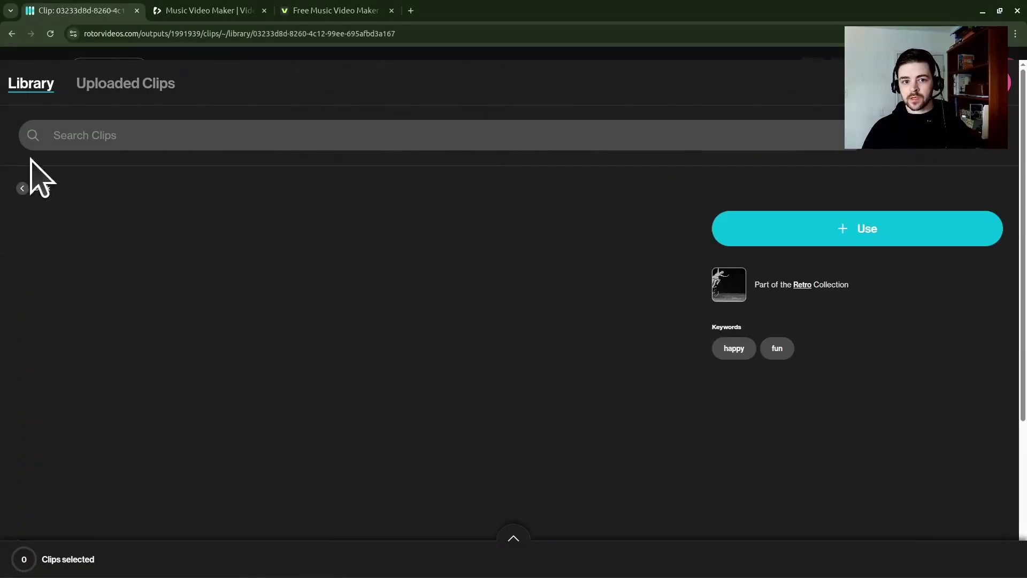
{"action": "left_click", "coordinate": [27, 188]}
{"action": "scroll", "coordinate": [76, 378], "scroll_direction": "down", "scroll_amount": 5}
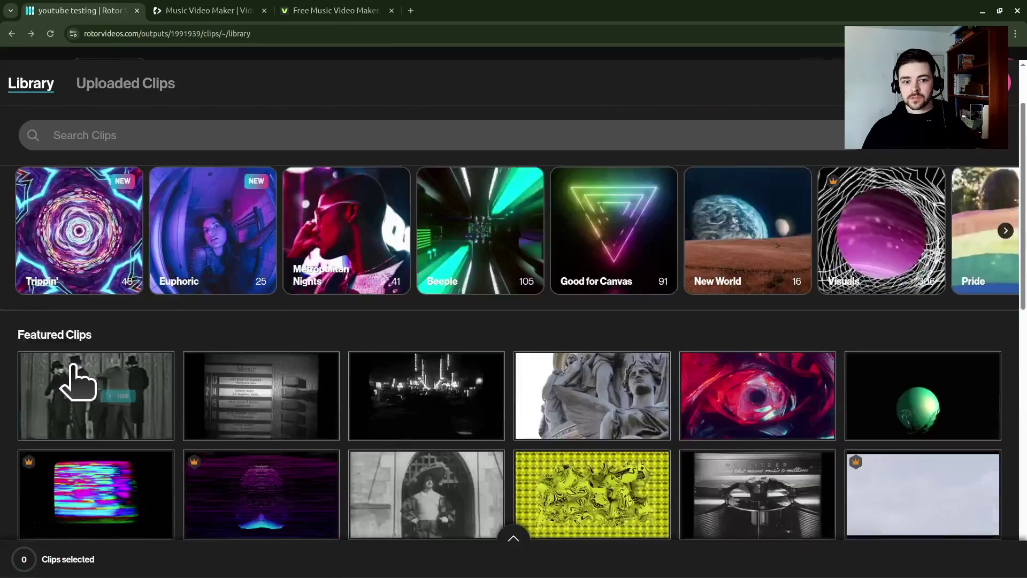
{"action": "scroll", "coordinate": [115, 342], "scroll_direction": "up", "scroll_amount": 1}
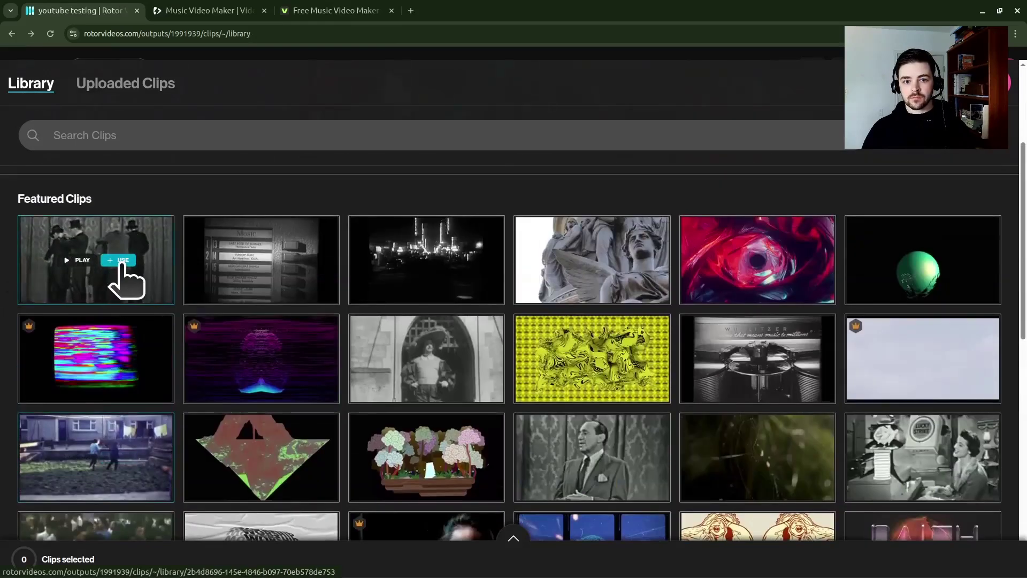
{"action": "scroll", "coordinate": [179, 368], "scroll_direction": "down", "scroll_amount": 3}
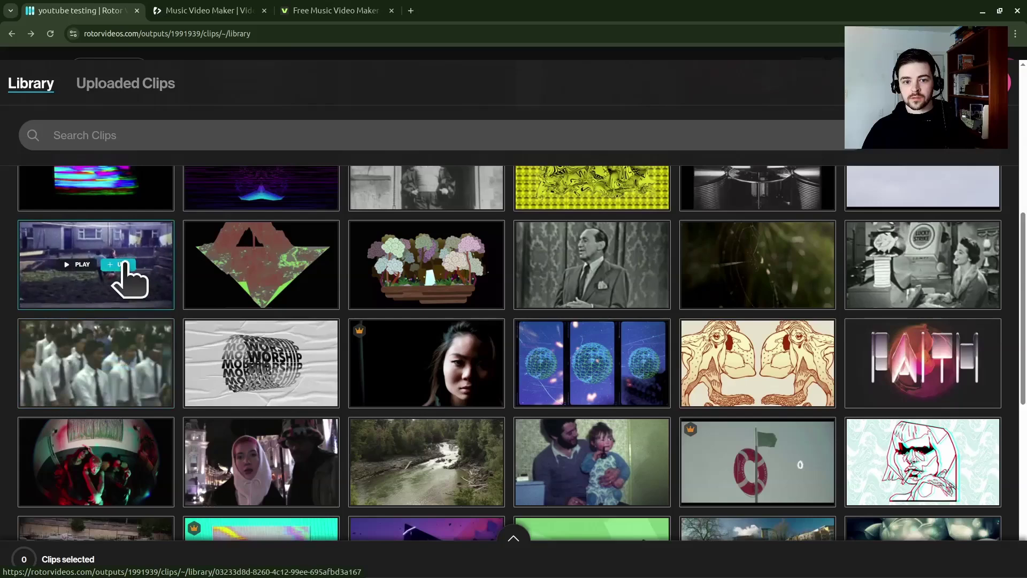
Add the laundry-yard, man-on-stage, dark green, river and green coastline clips, then close the library.
{"action": "left_click", "coordinate": [122, 265]}
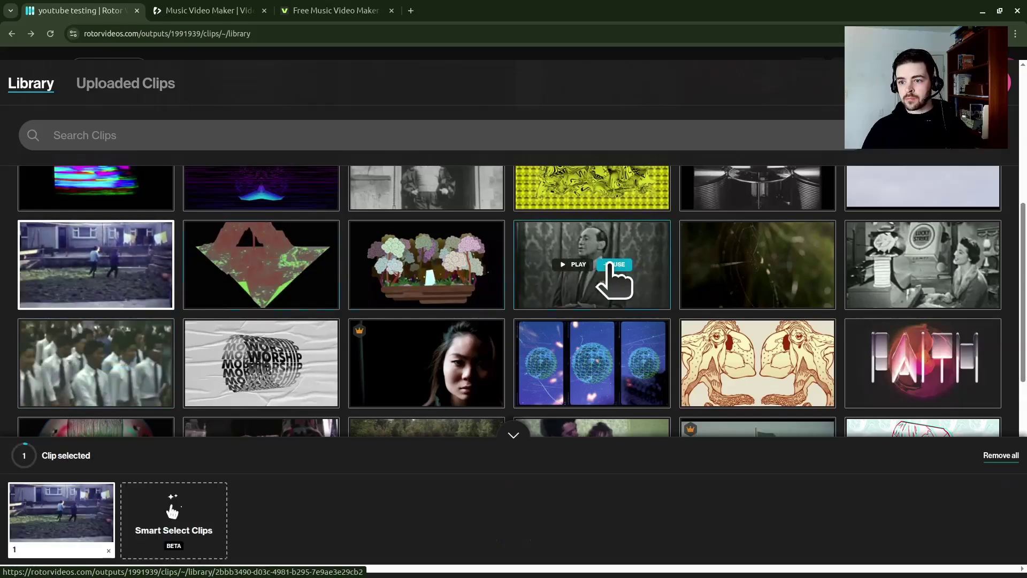
{"action": "left_click", "coordinate": [613, 264]}
{"action": "left_click", "coordinate": [778, 265]}
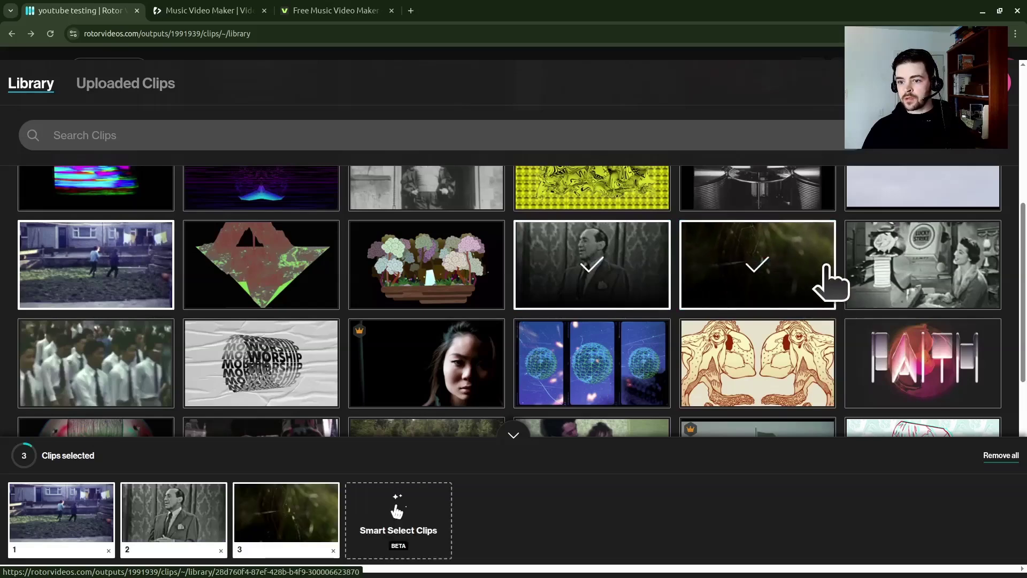
{"action": "scroll", "coordinate": [829, 284], "scroll_direction": "down", "scroll_amount": 4}
{"action": "scroll", "coordinate": [460, 316], "scroll_direction": "down", "scroll_amount": 2}
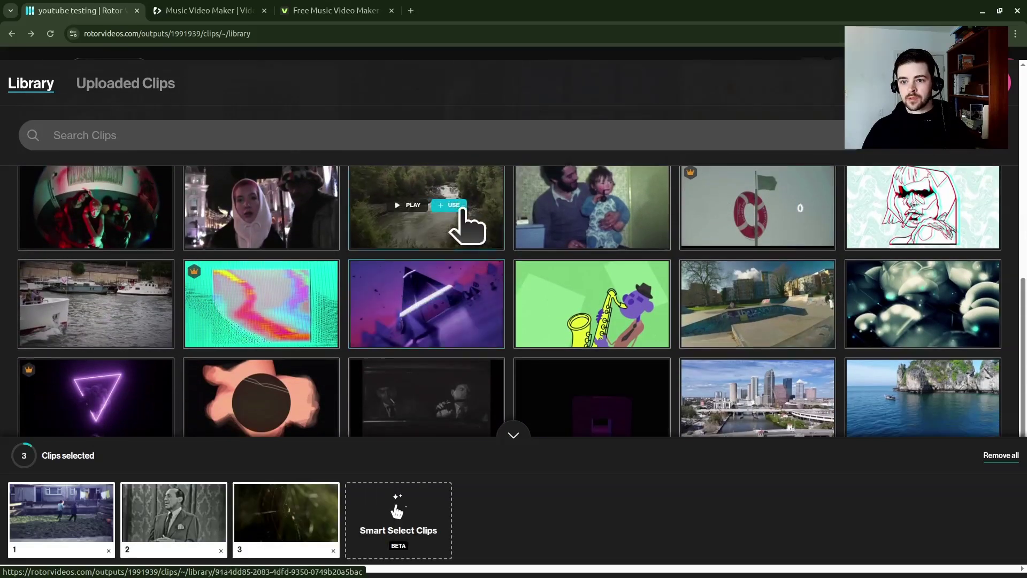
{"action": "left_click", "coordinate": [453, 205]}
{"action": "scroll", "coordinate": [359, 374], "scroll_direction": "down", "scroll_amount": 3}
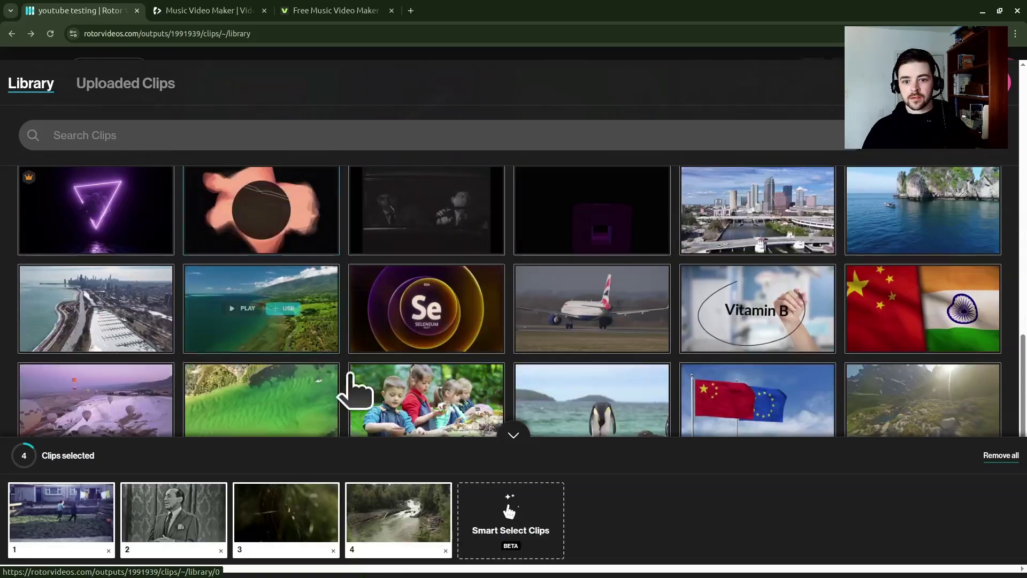
{"action": "left_click", "coordinate": [284, 308]}
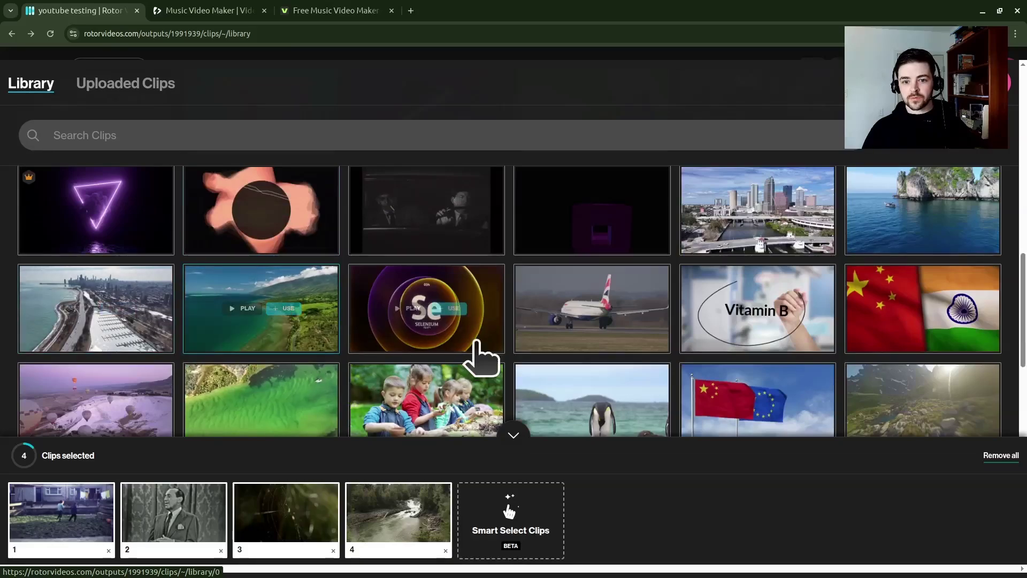
{"action": "scroll", "coordinate": [487, 347], "scroll_direction": "up", "scroll_amount": 10}
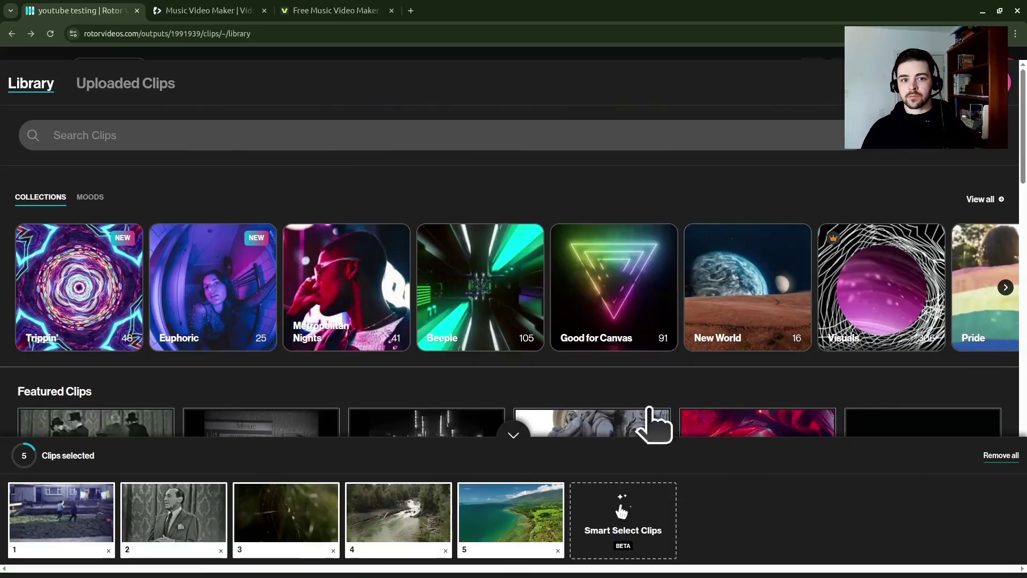
{"action": "key", "text": "Escape"}
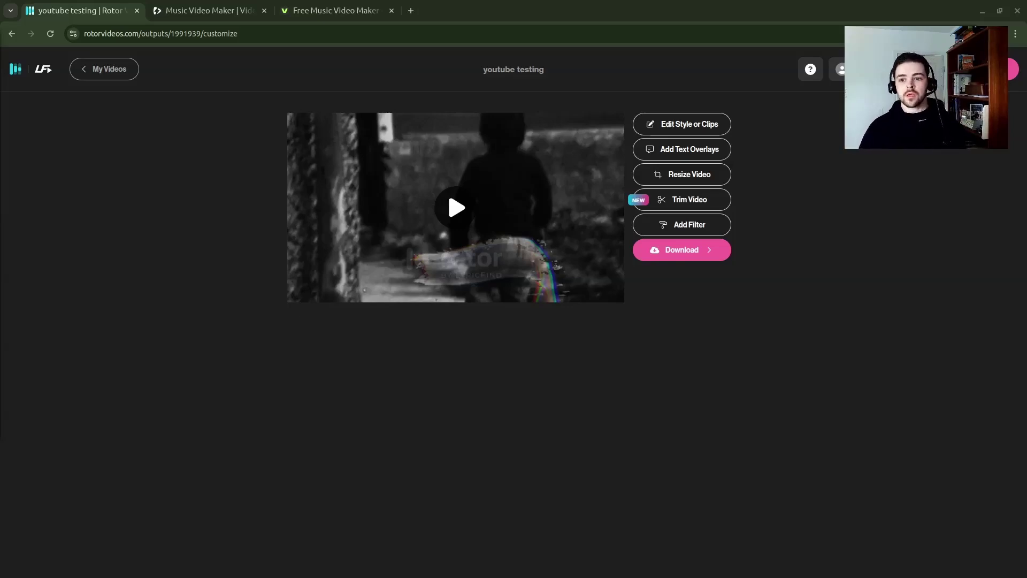
Play the rendered youtube testing video briefly, pause it, and go back to My Videos.
{"action": "mouse_move", "coordinate": [459, 186]}
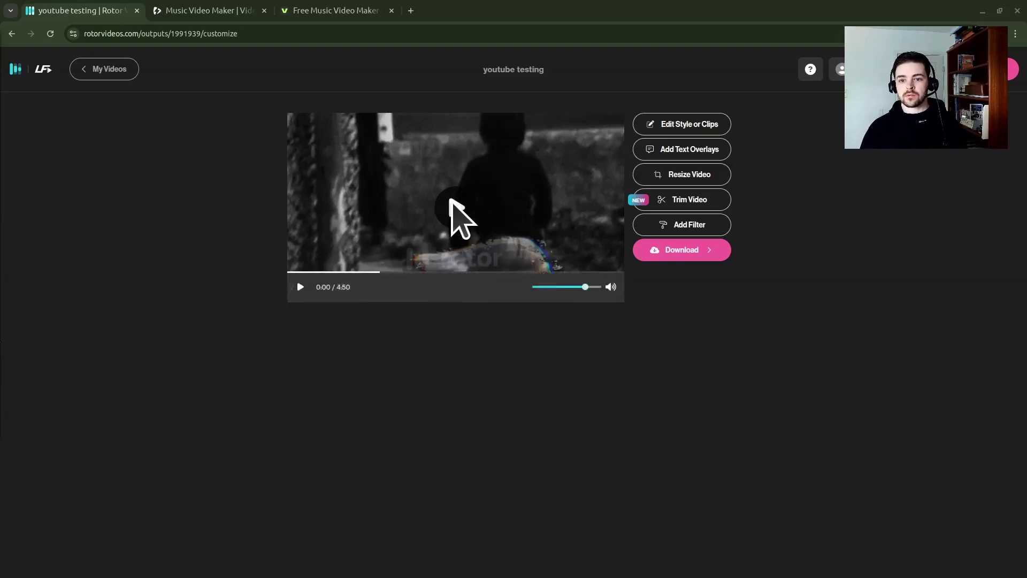
{"action": "left_click", "coordinate": [301, 286]}
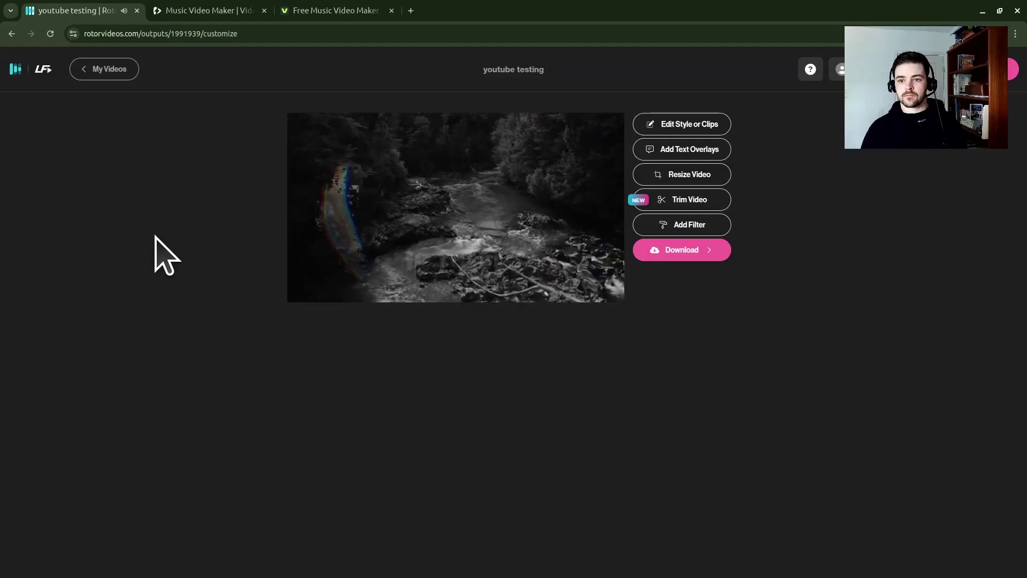
{"action": "mouse_move", "coordinate": [317, 266]}
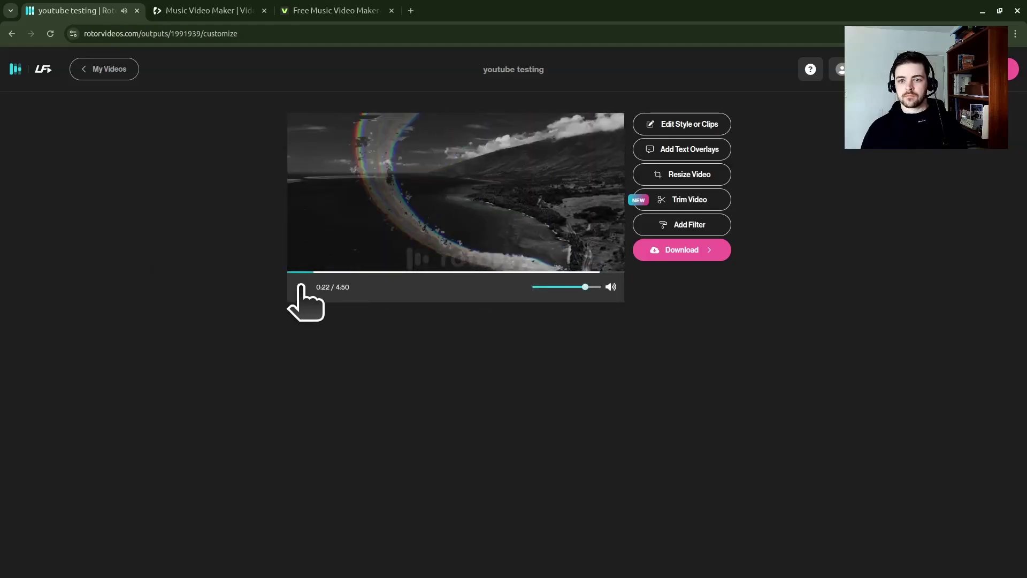
{"action": "left_click", "coordinate": [300, 287]}
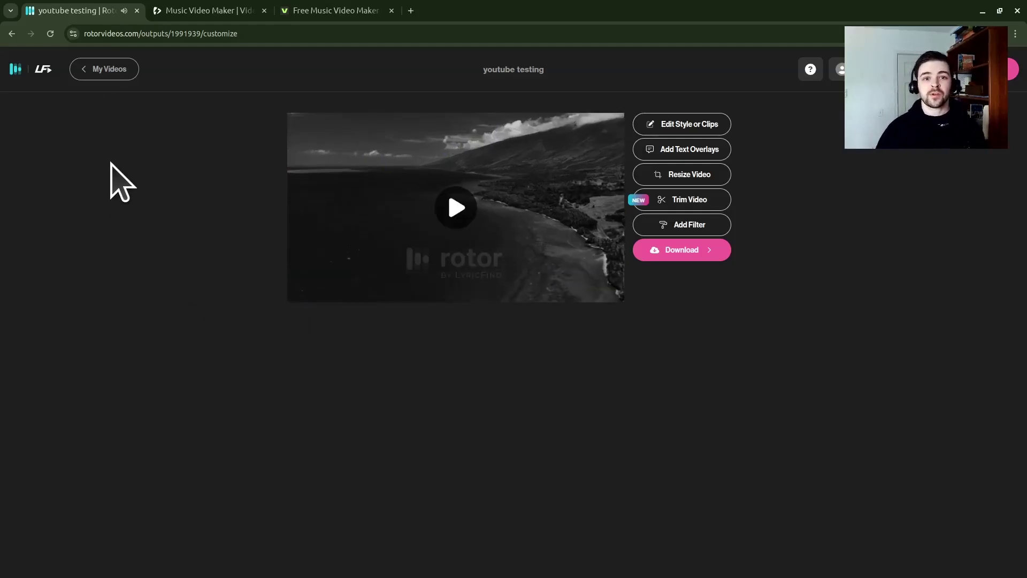
{"action": "left_click", "coordinate": [101, 75]}
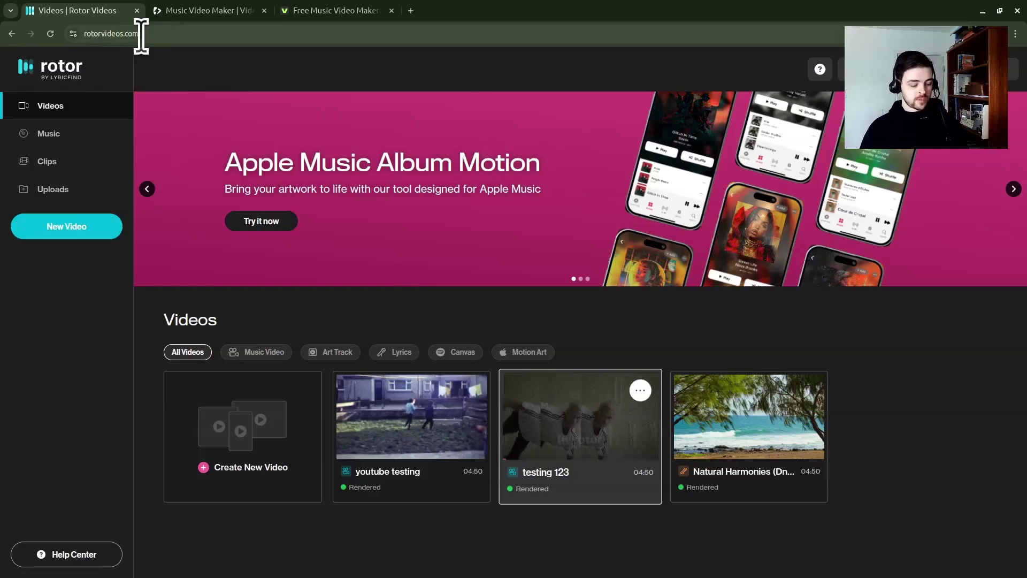
In Videobolt, open the Classic Lyrics - Horizontal lyric template and pause its preview.
{"action": "left_click", "coordinate": [203, 12]}
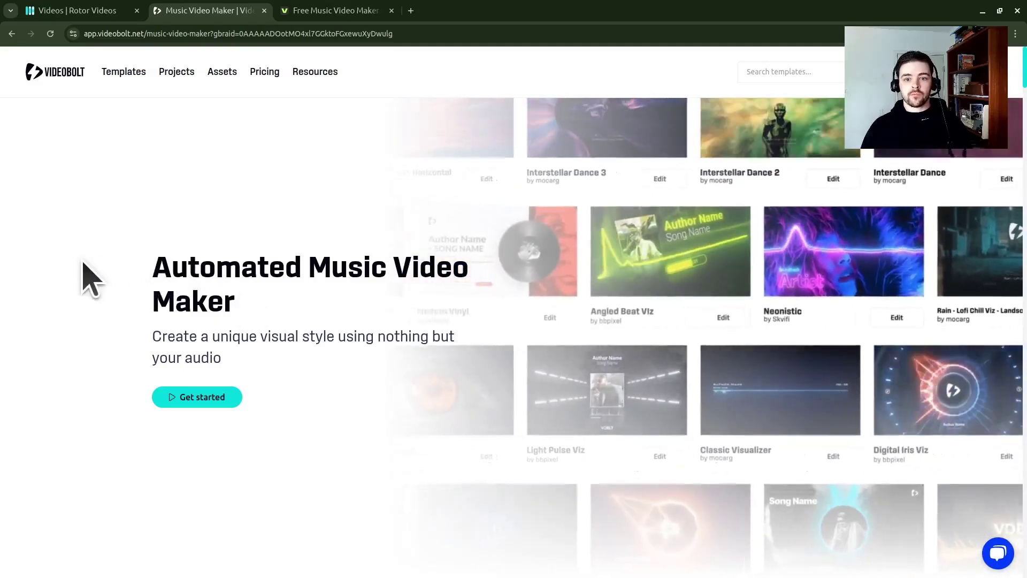
{"action": "left_click", "coordinate": [182, 397]}
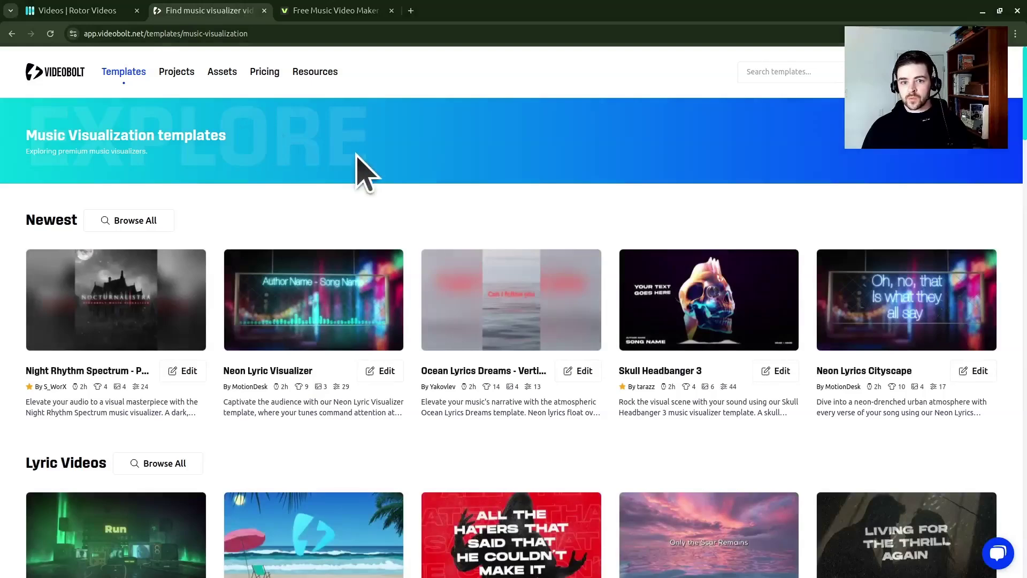
{"action": "scroll", "coordinate": [289, 157], "scroll_direction": "down", "scroll_amount": 3}
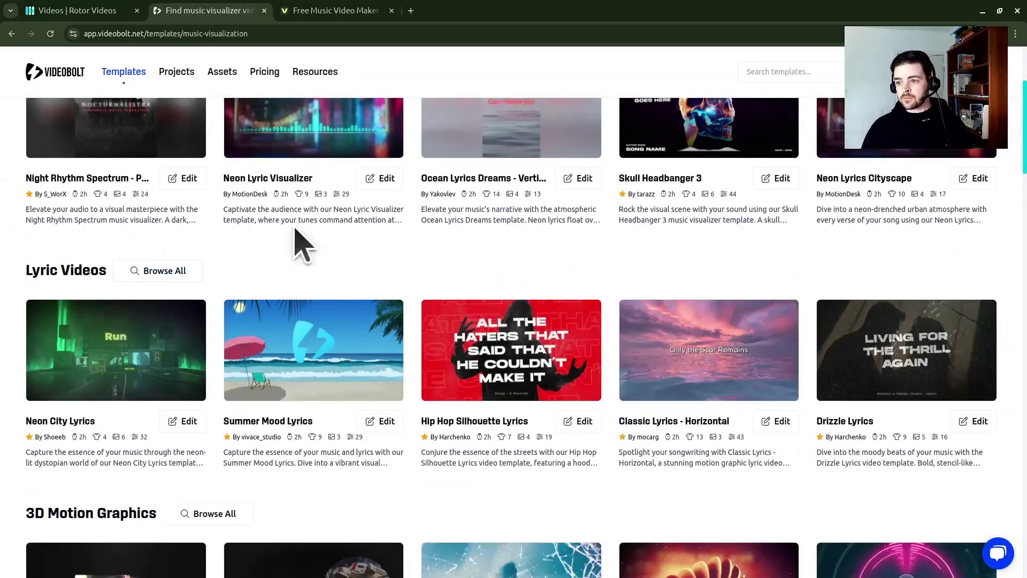
{"action": "left_click", "coordinate": [651, 423]}
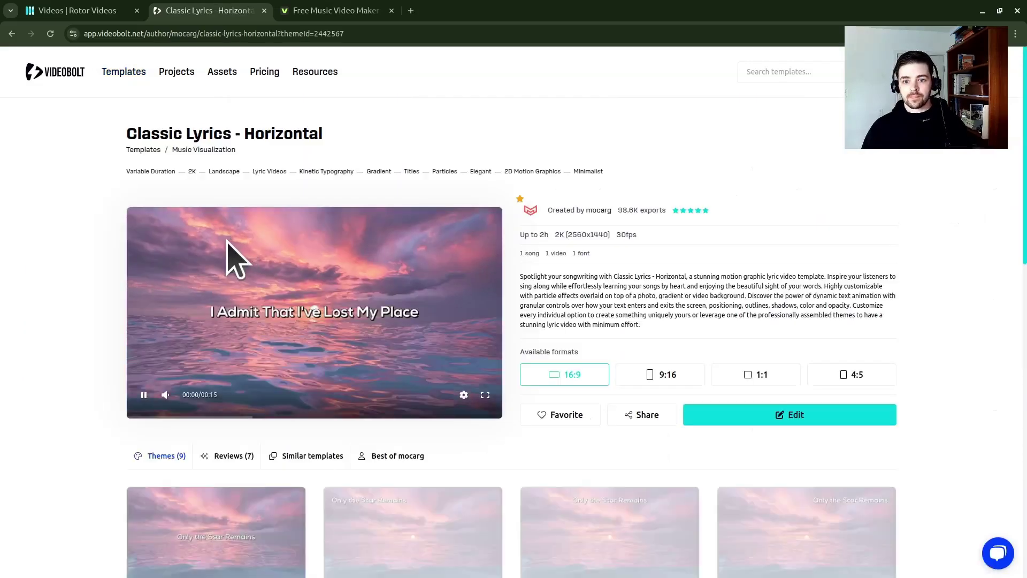
{"action": "left_click", "coordinate": [143, 394]}
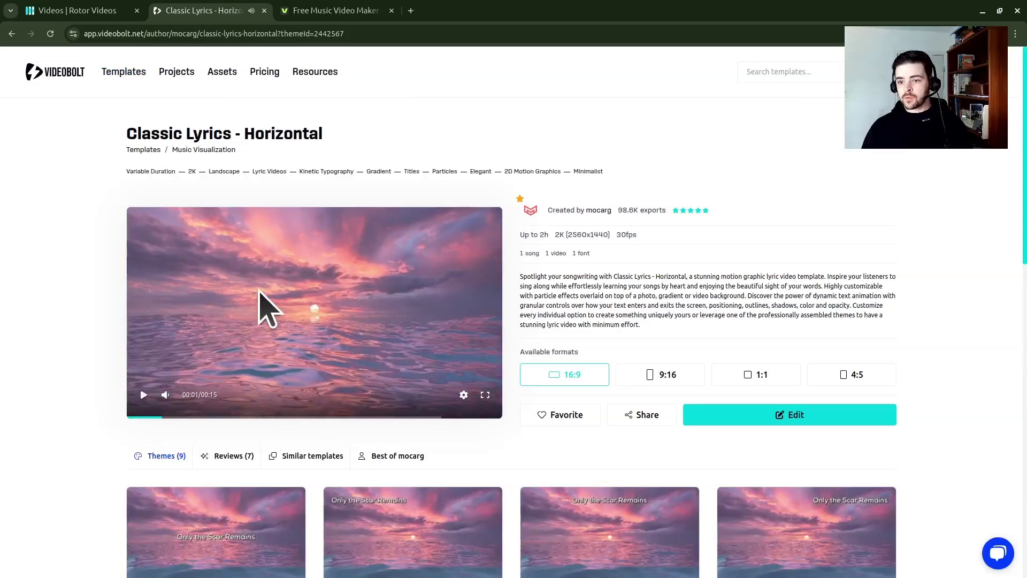
{"action": "scroll", "coordinate": [78, 271], "scroll_direction": "down", "scroll_amount": 4}
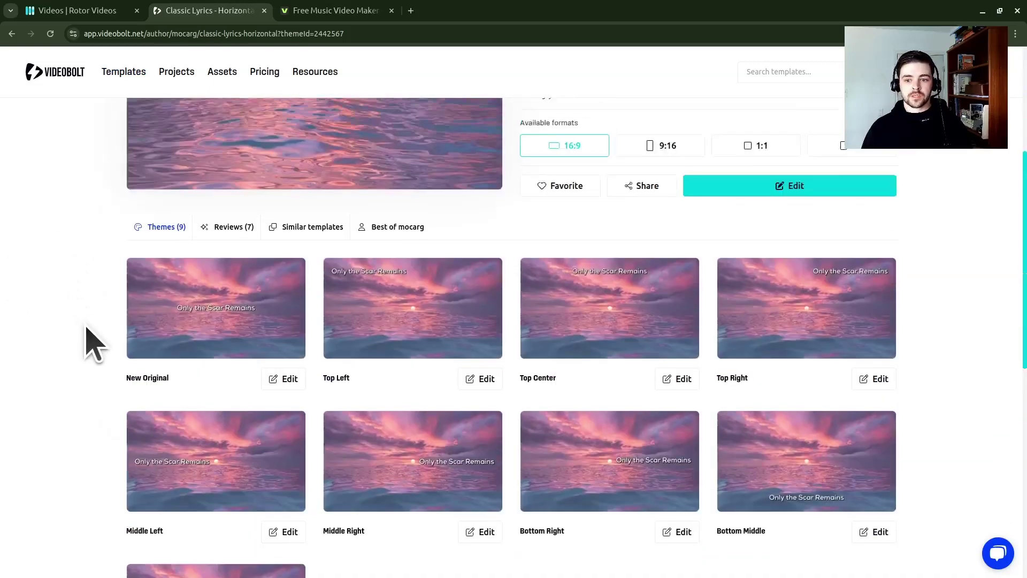
{"action": "scroll", "coordinate": [91, 342], "scroll_direction": "up", "scroll_amount": 4}
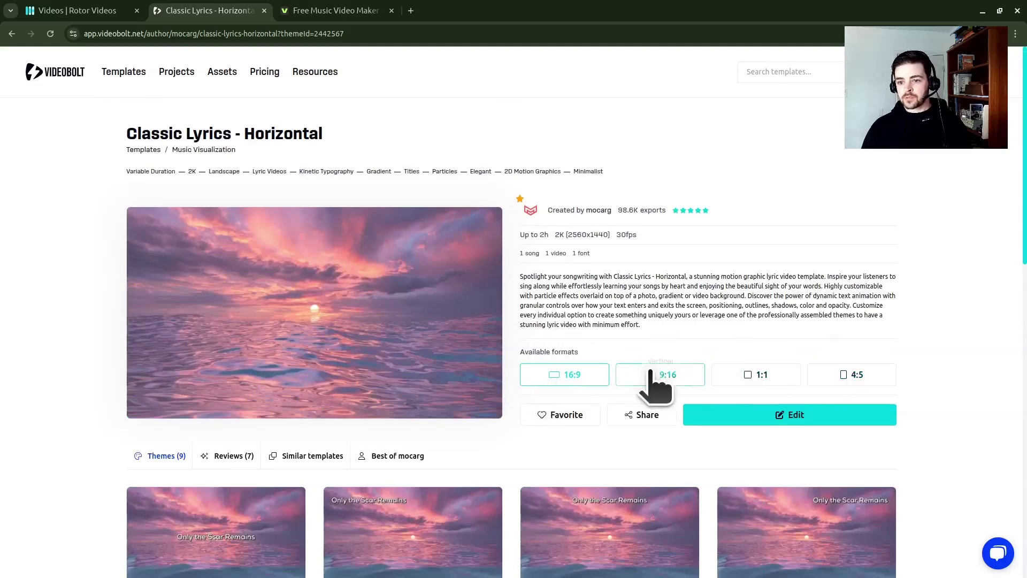
Create a new project named 'youtube testing' from the template.
{"action": "left_click", "coordinate": [743, 413]}
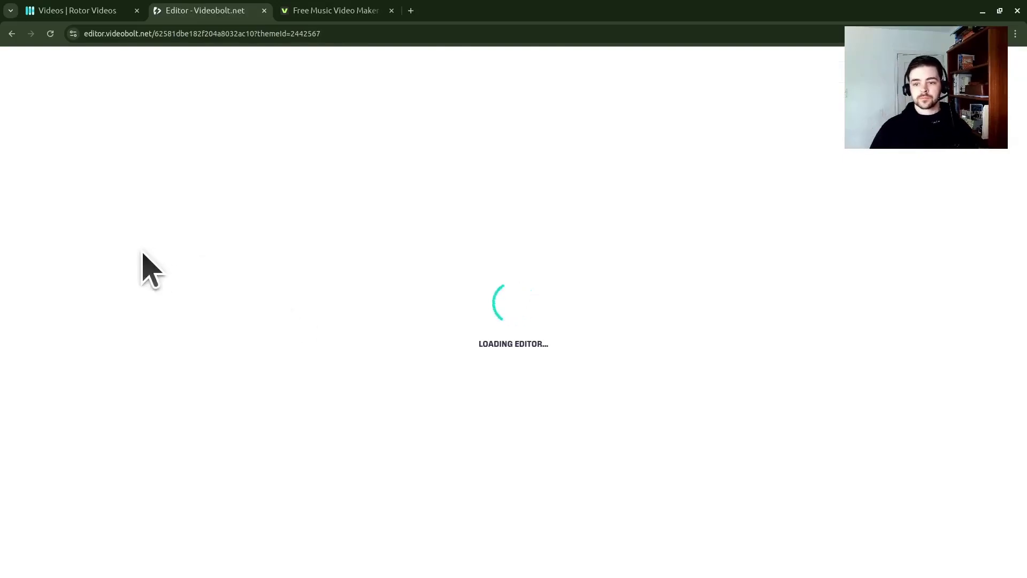
{"action": "left_click", "coordinate": [576, 308]}
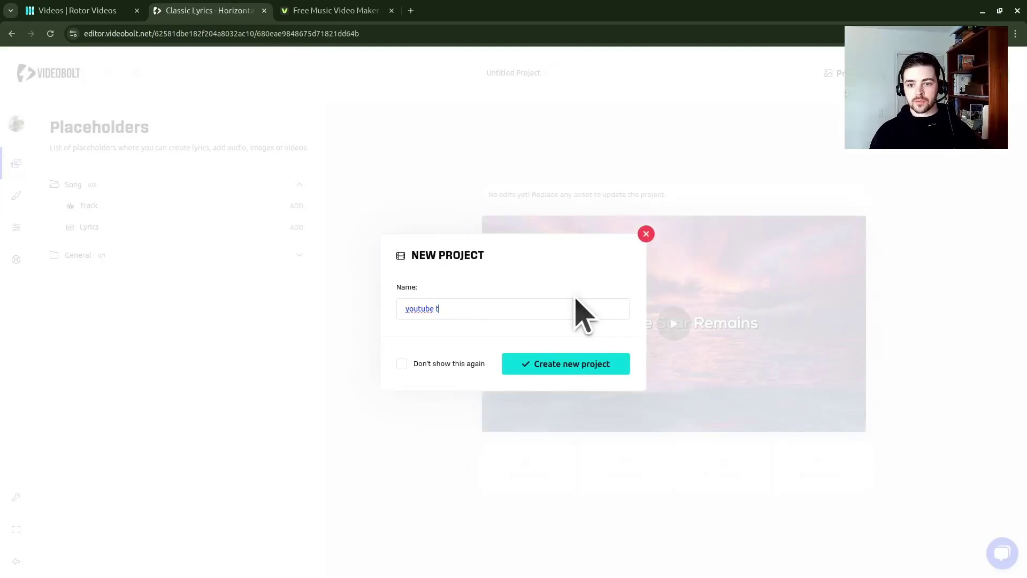
{"action": "left_click", "coordinate": [572, 354]}
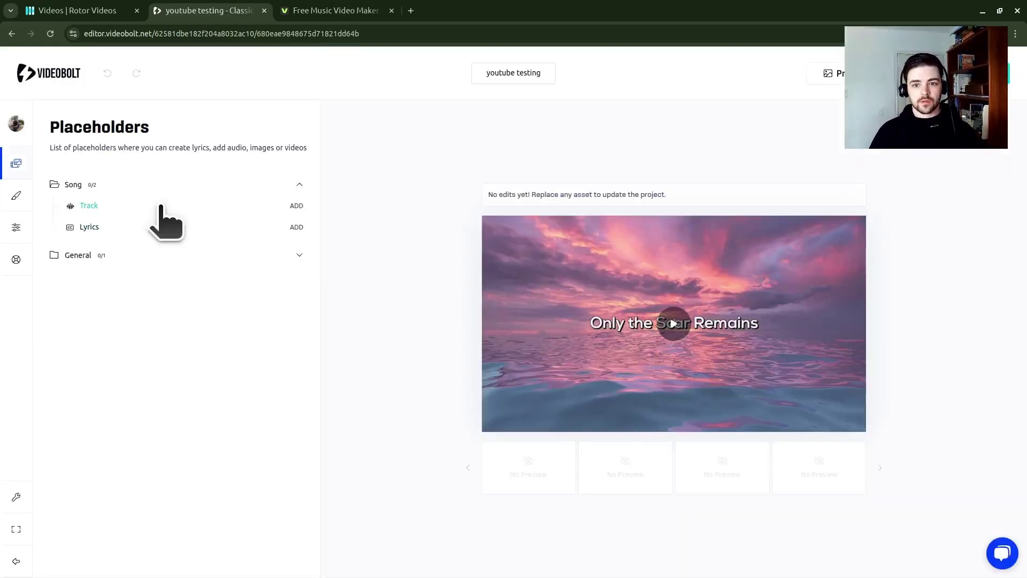
Set the project's song track to the uploaded Goofy Goodbye (Cover) from the Asset Library.
{"action": "left_click", "coordinate": [89, 208]}
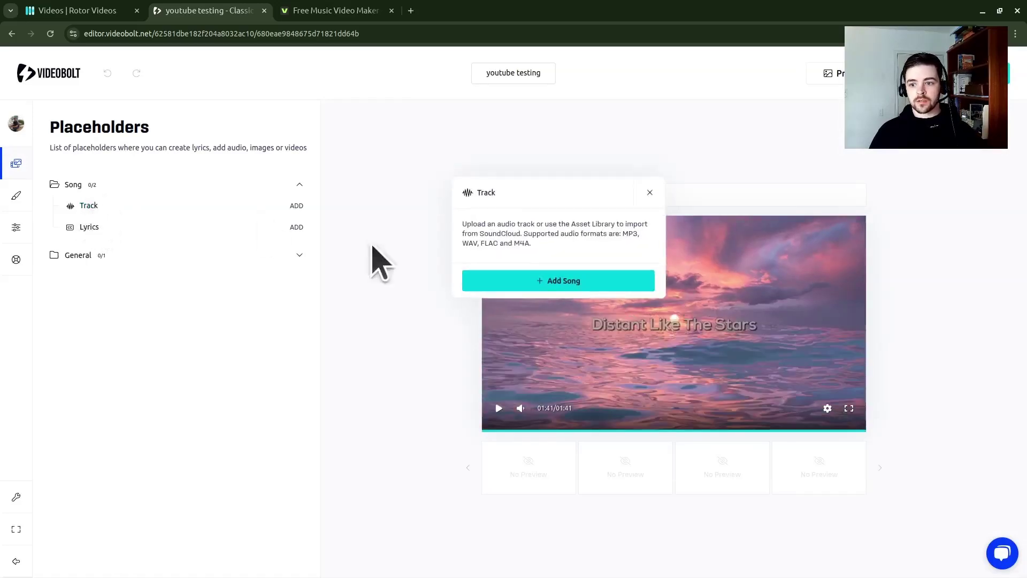
{"action": "left_click", "coordinate": [491, 283]}
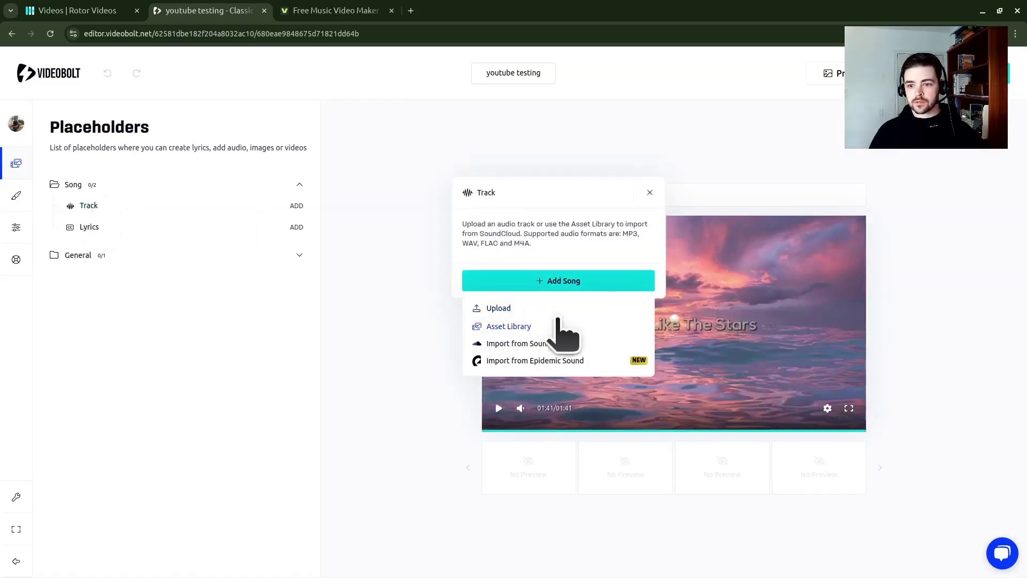
{"action": "left_click", "coordinate": [561, 325]}
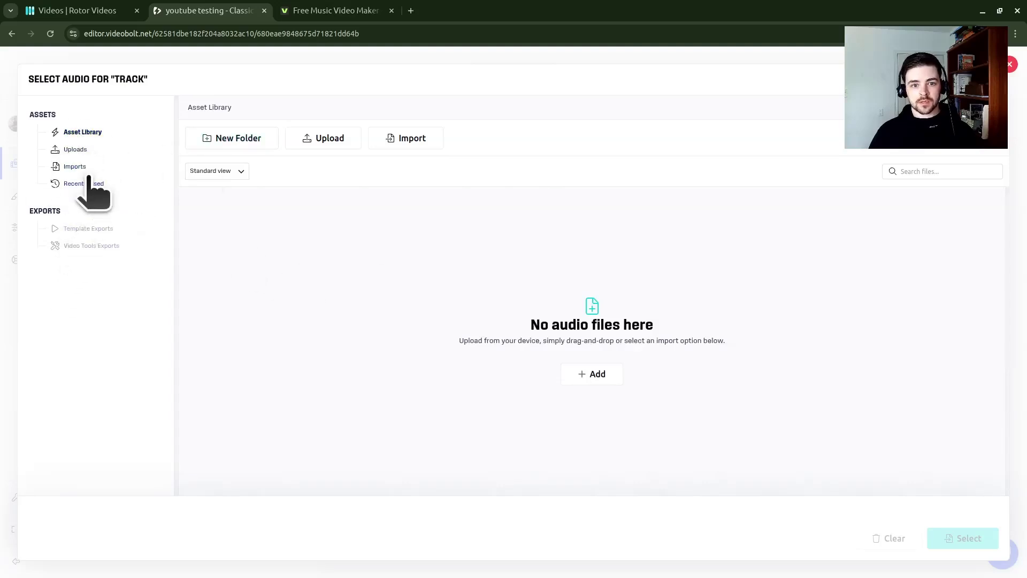
{"action": "left_click", "coordinate": [73, 150]}
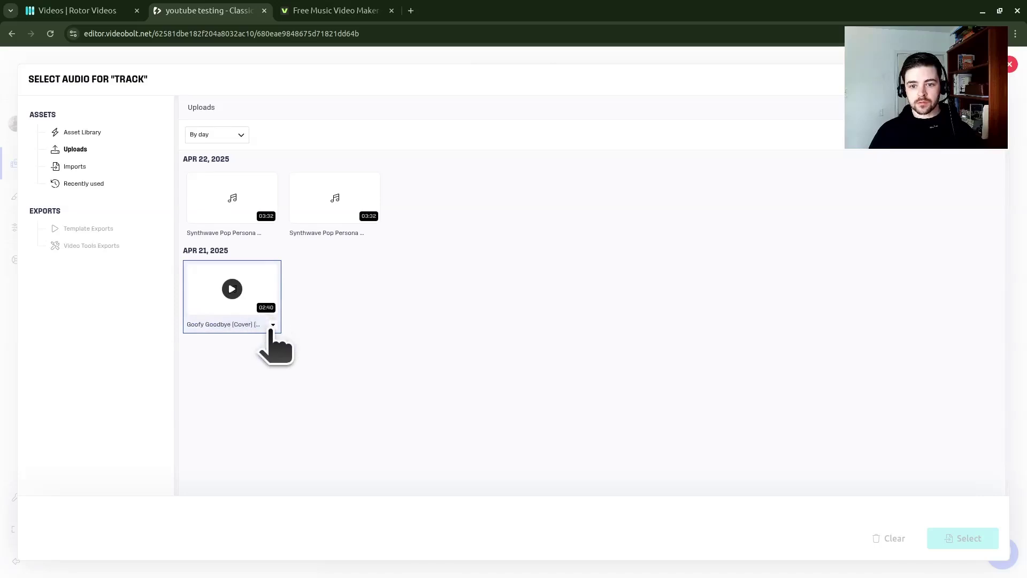
{"action": "left_click", "coordinate": [193, 303]}
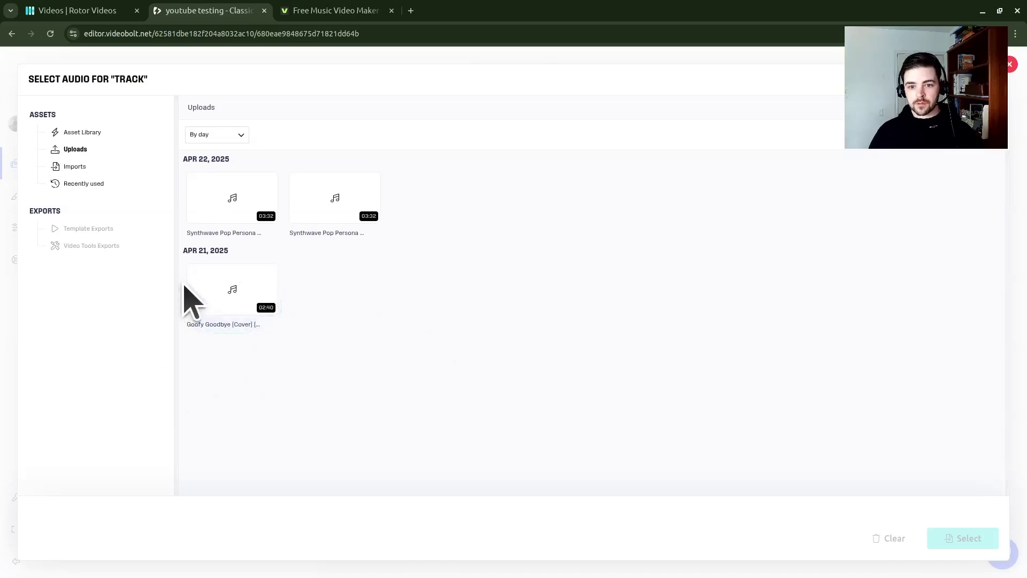
{"action": "left_click", "coordinate": [967, 540]}
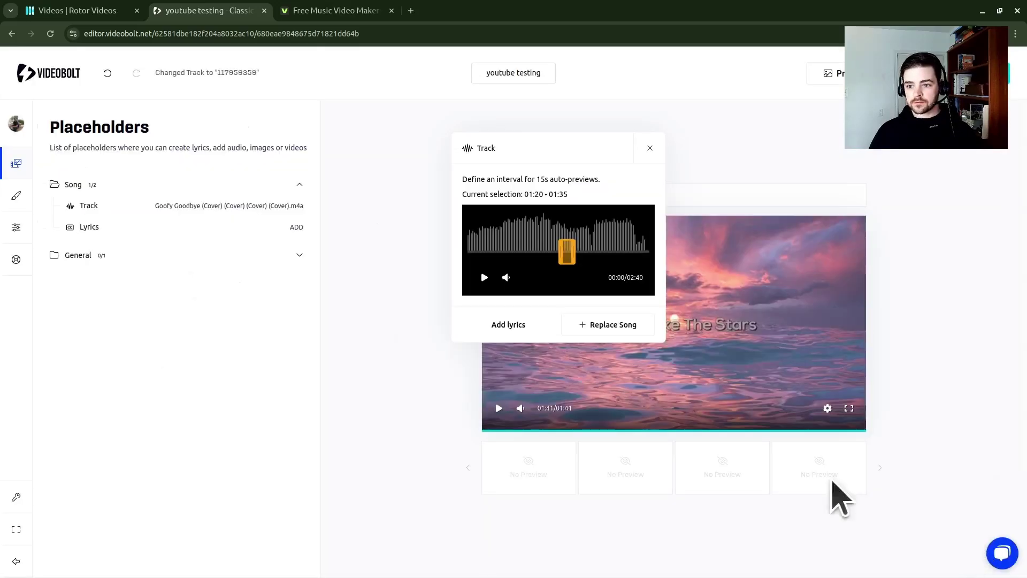
Move the track's preview interval to 00:52–01:07 and close the track settings.
{"action": "left_click", "coordinate": [485, 277]}
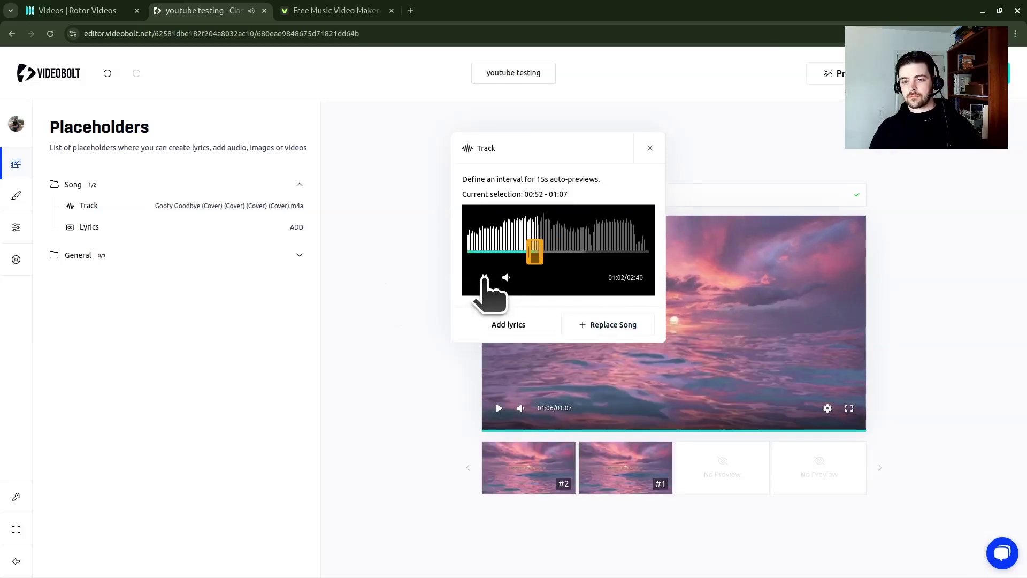
{"action": "left_click", "coordinate": [485, 277]}
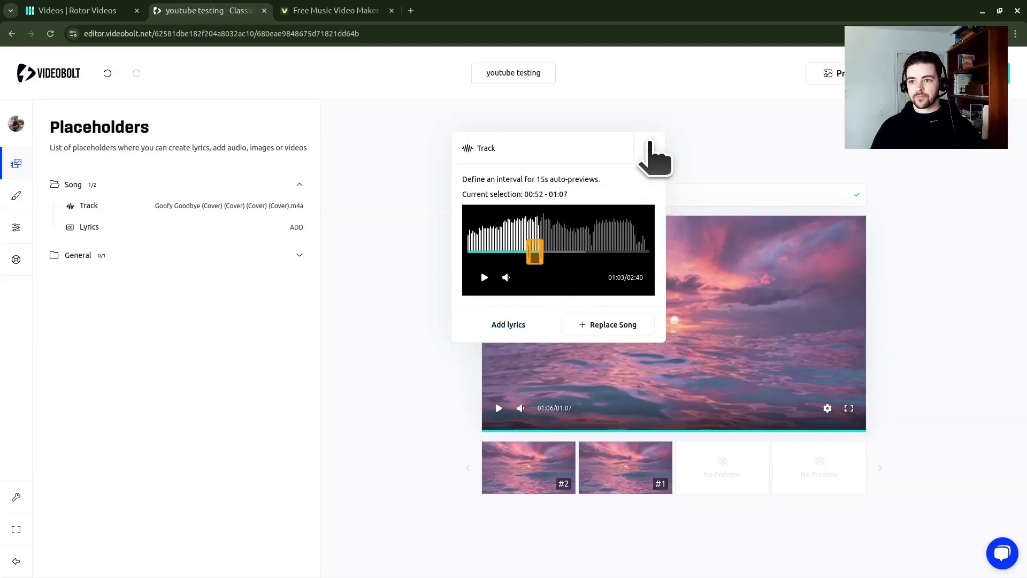
{"action": "left_click", "coordinate": [650, 149]}
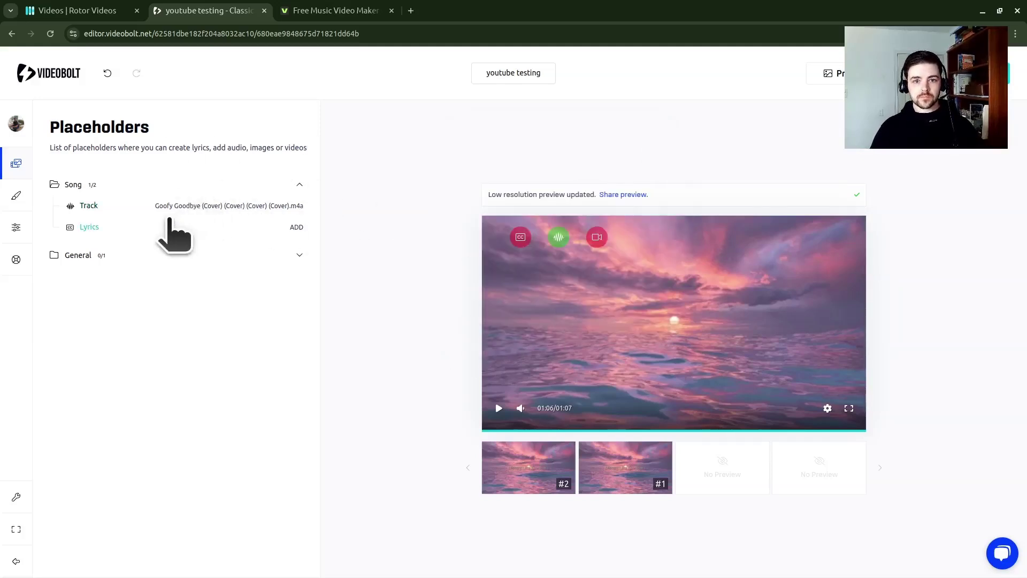
Load the Suno site in a new tab, then switch back to the Videobolt project tab.
{"action": "left_click", "coordinate": [411, 11]}
{"action": "type", "text": "youtube"}
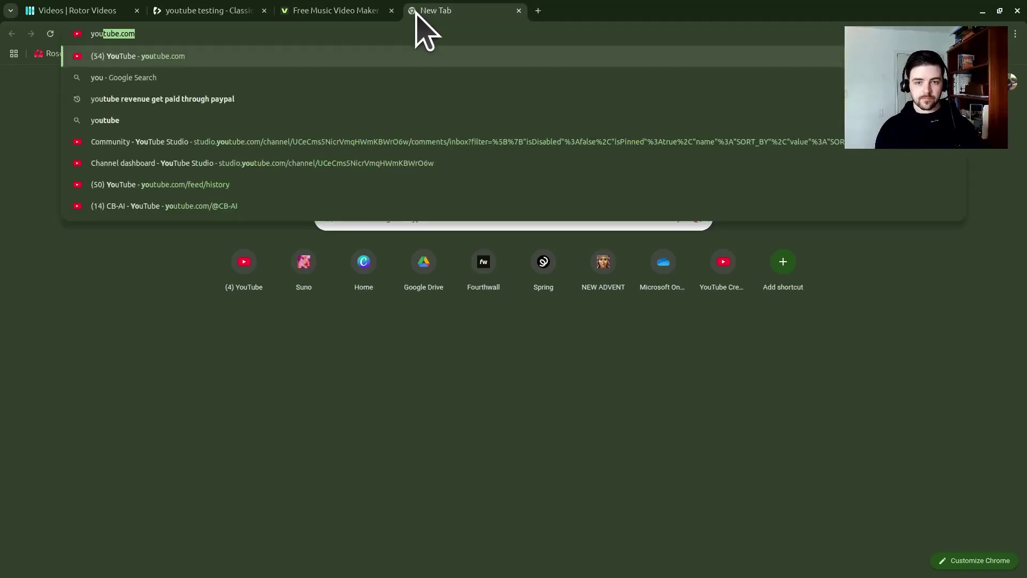
{"action": "key", "text": "BackSpace"}
{"action": "key", "text": "BackSpace"}
{"action": "key", "text": "BackSpace"}
{"action": "key", "text": "BackSpace"}
{"action": "key", "text": "BackSpace"}
{"action": "key", "text": "BackSpace"}
{"action": "key", "text": "BackSpace"}
{"action": "key", "text": "BackSpace"}
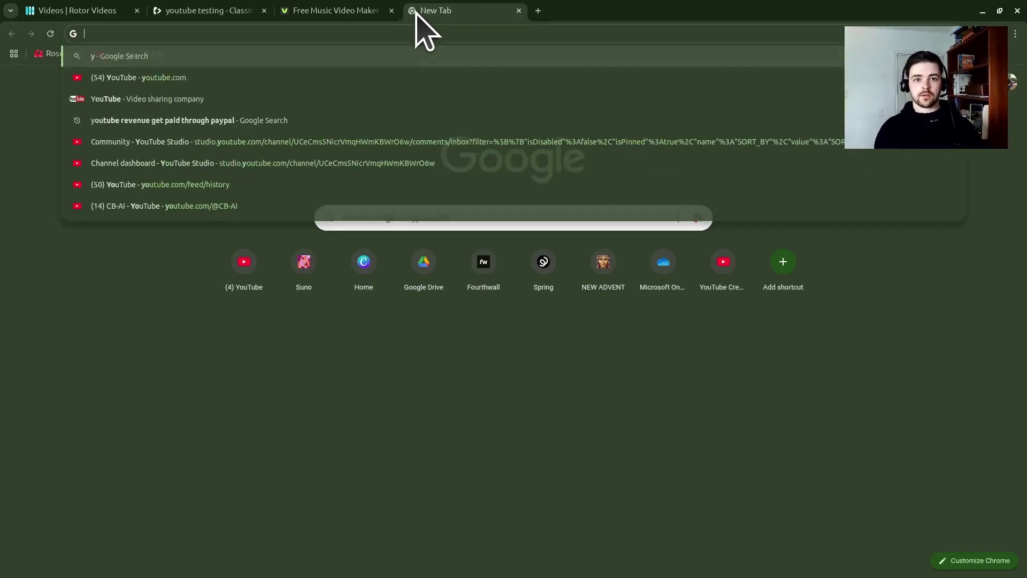
{"action": "type", "text": "suno.com"}
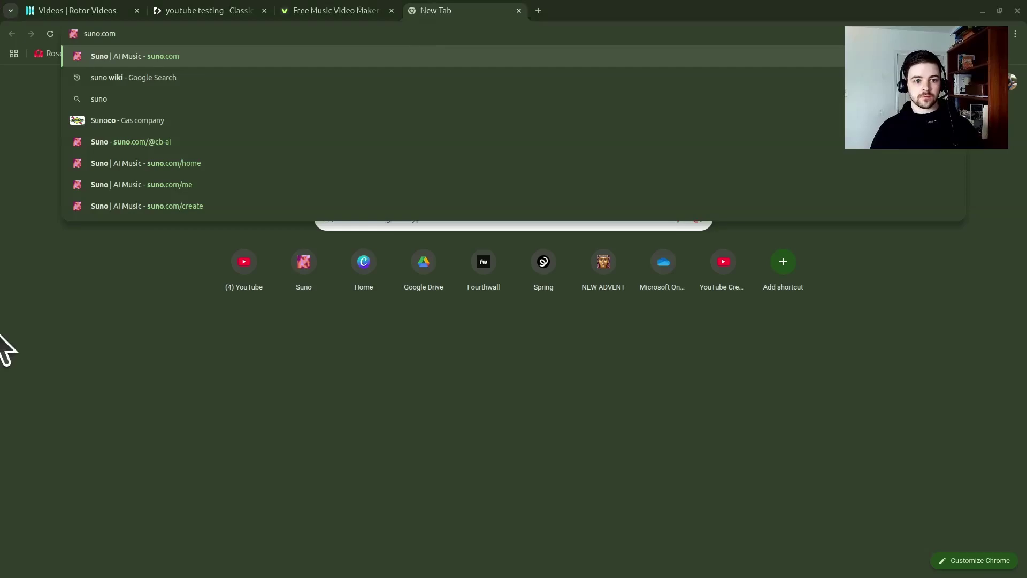
{"action": "key", "text": "Return"}
{"action": "key", "text": "ctrl+2"}
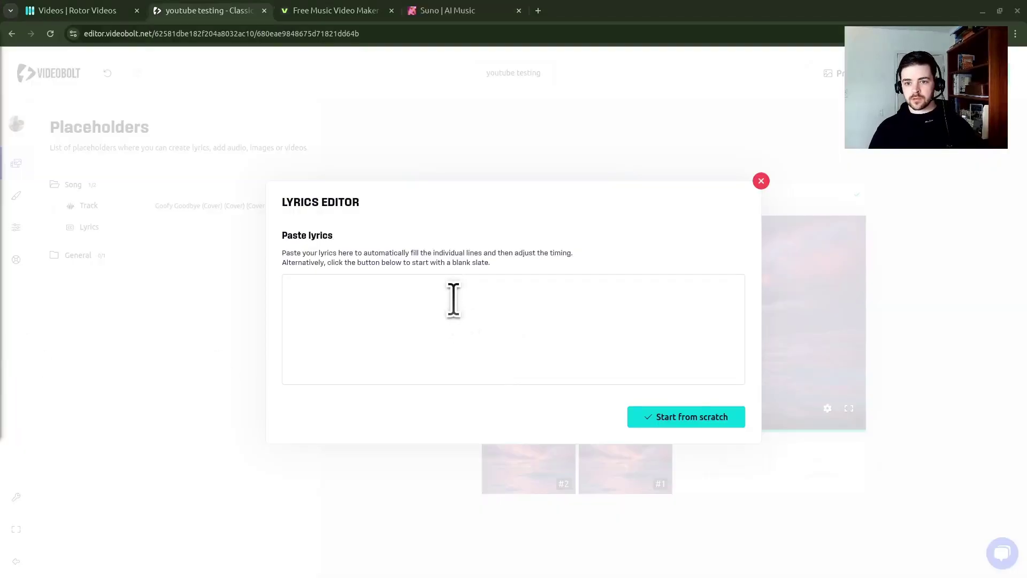
Paste the song lyrics and delete the [Intro], [Chorus] and [Hook] header lines.
{"action": "key", "text": "ctrl+v"}
{"action": "scroll", "coordinate": [368, 302], "scroll_direction": "up", "scroll_amount": 15}
{"action": "triple_click", "coordinate": [468, 286]}
{"action": "left_click_drag", "start_coordinate": [396, 301], "coordinate": [219, 272]}
{"action": "key", "text": "BackSpace"}
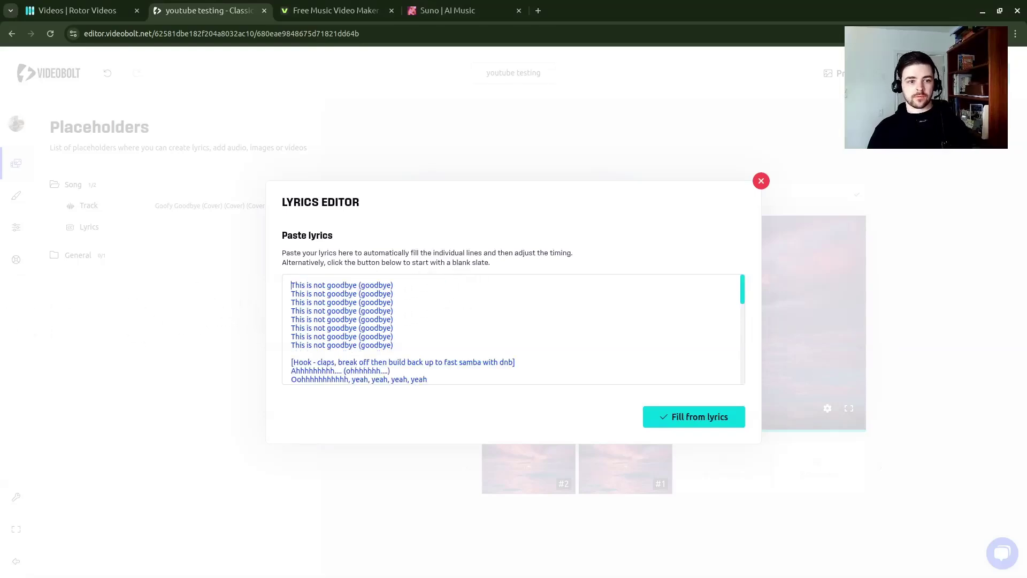
{"action": "key", "text": "BackSpace"}
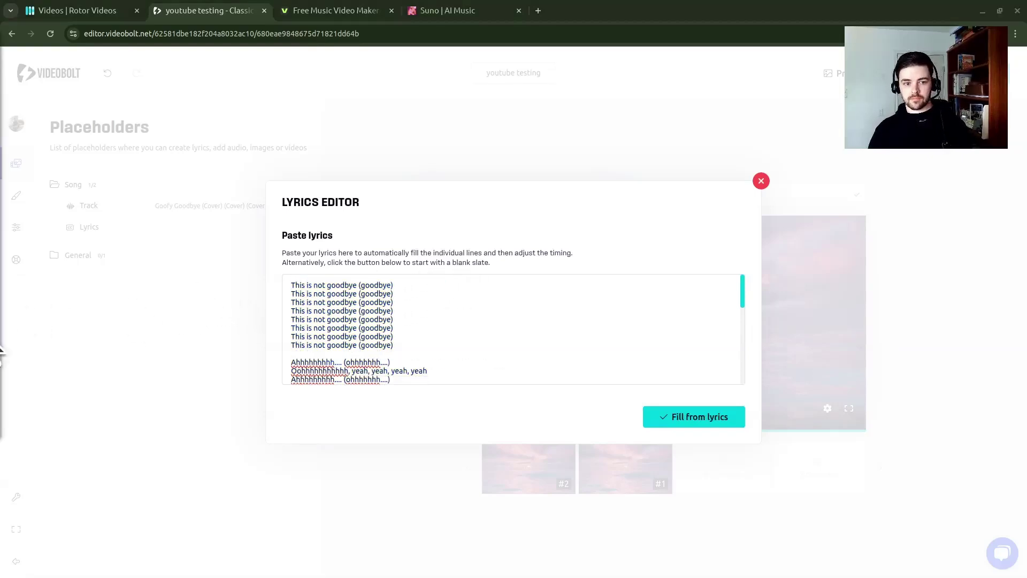
Turn the lyrics into individual lines, starting with 'This is not goodbye (goodbye)'.
{"action": "left_click", "coordinate": [693, 422]}
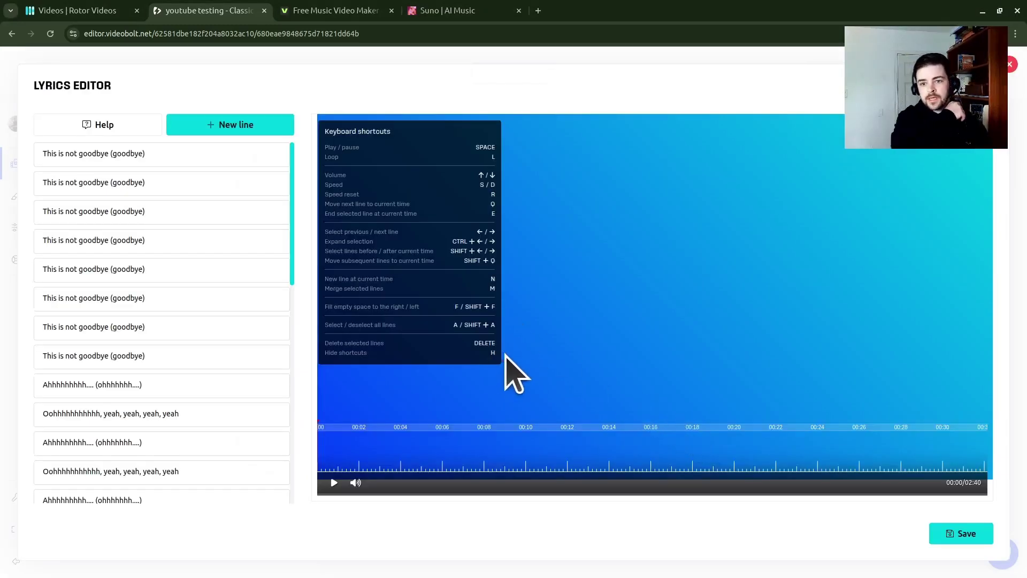
{"action": "scroll", "coordinate": [196, 321], "scroll_direction": "down", "scroll_amount": 5}
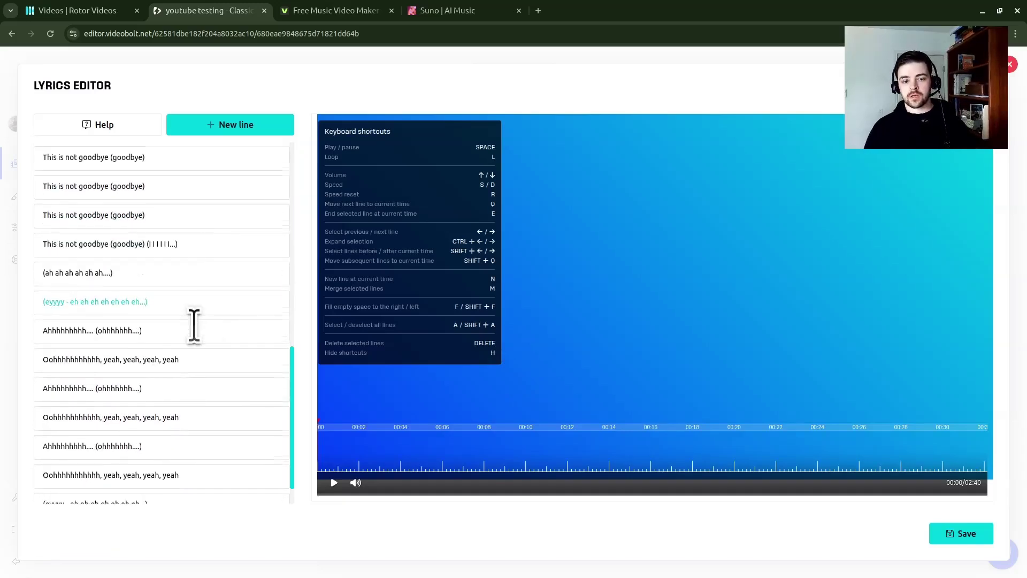
{"action": "scroll", "coordinate": [198, 335], "scroll_direction": "up", "scroll_amount": 5}
{"action": "scroll", "coordinate": [189, 338], "scroll_direction": "up", "scroll_amount": 1}
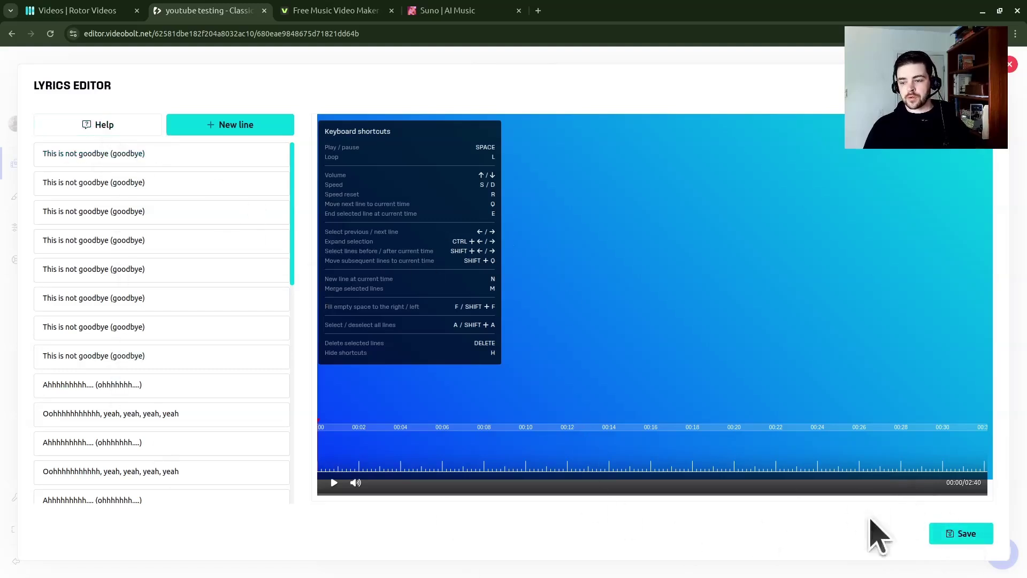
Save the edited lyrics as the project's lyrics file.
{"action": "left_click", "coordinate": [945, 534]}
{"action": "left_click", "coordinate": [577, 363]}
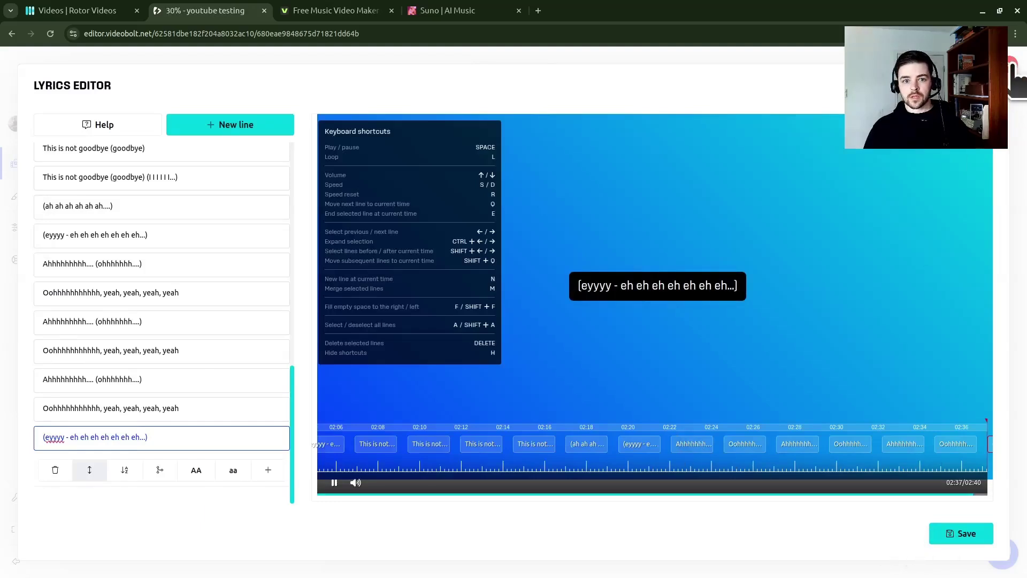
{"action": "left_click", "coordinate": [1015, 75]}
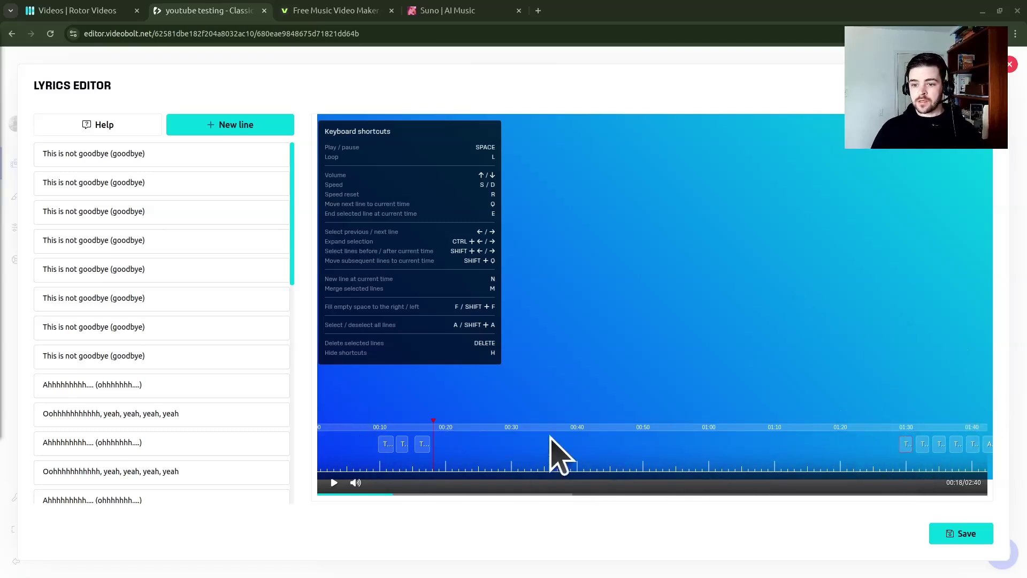
Preview the timed lyric lines against the song, then save the lyrics again.
{"action": "key", "text": "space"}
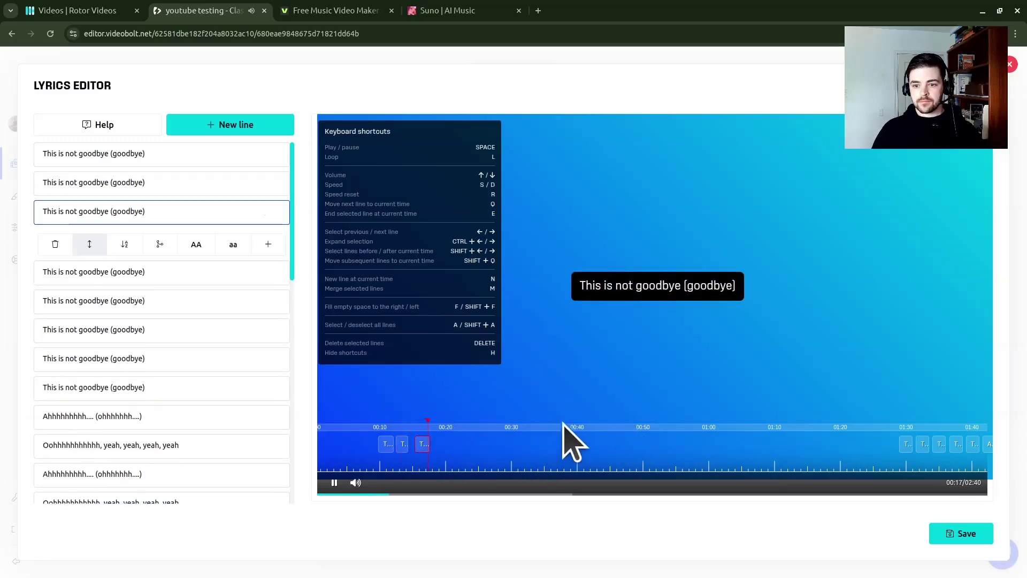
{"action": "left_click", "coordinate": [595, 384]}
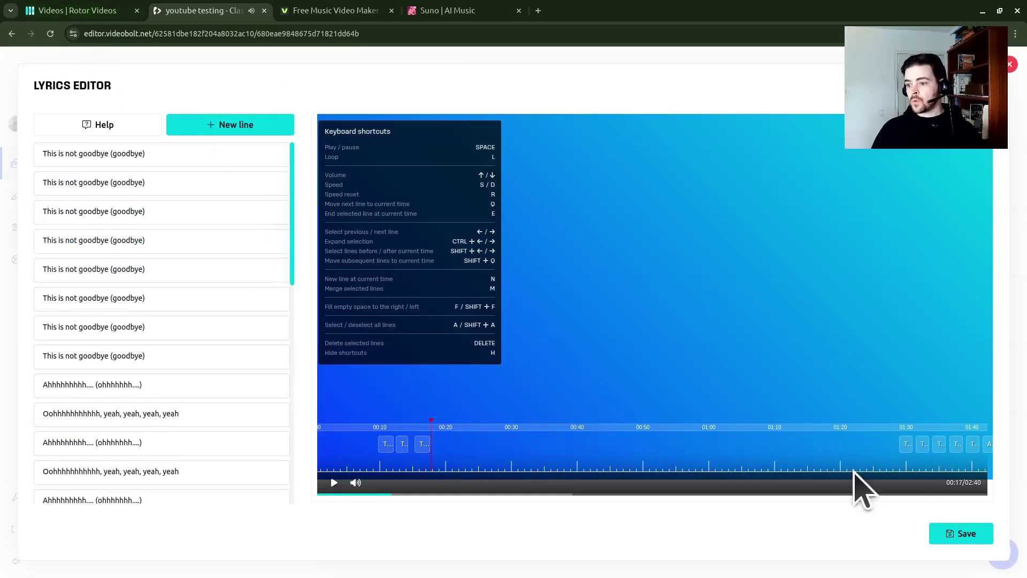
{"action": "left_click", "coordinate": [960, 534]}
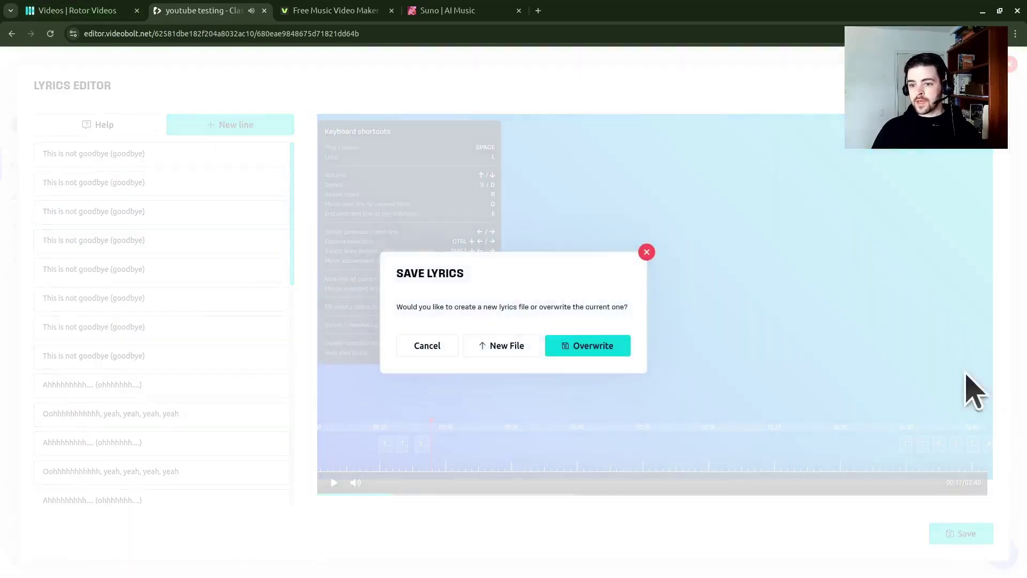
Overwrite youtube testing-lyrics.srt, close the lyrics editor, and preview the lyric video to 00:18.
{"action": "left_click", "coordinate": [605, 348]}
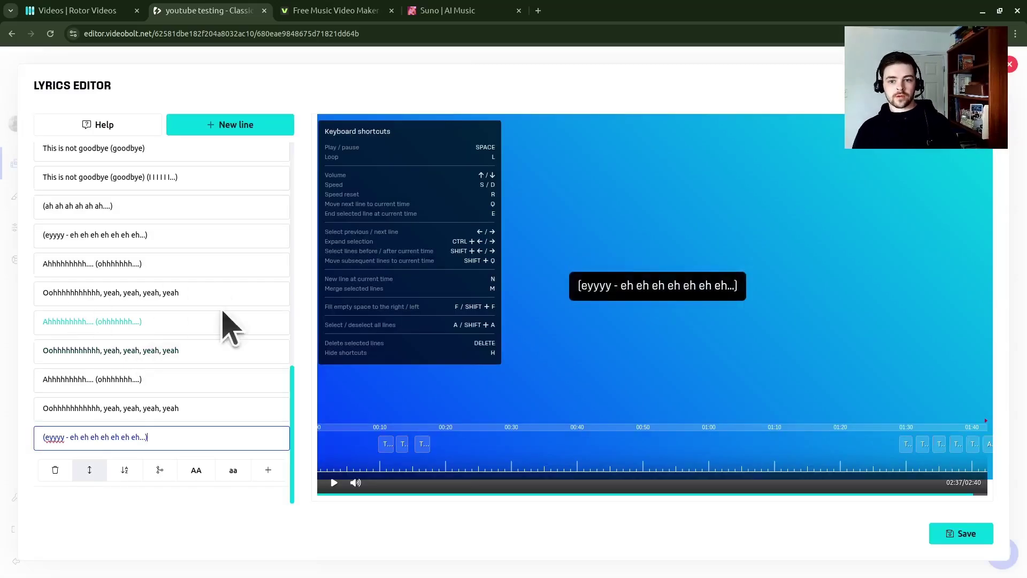
{"action": "left_click", "coordinate": [1013, 63]}
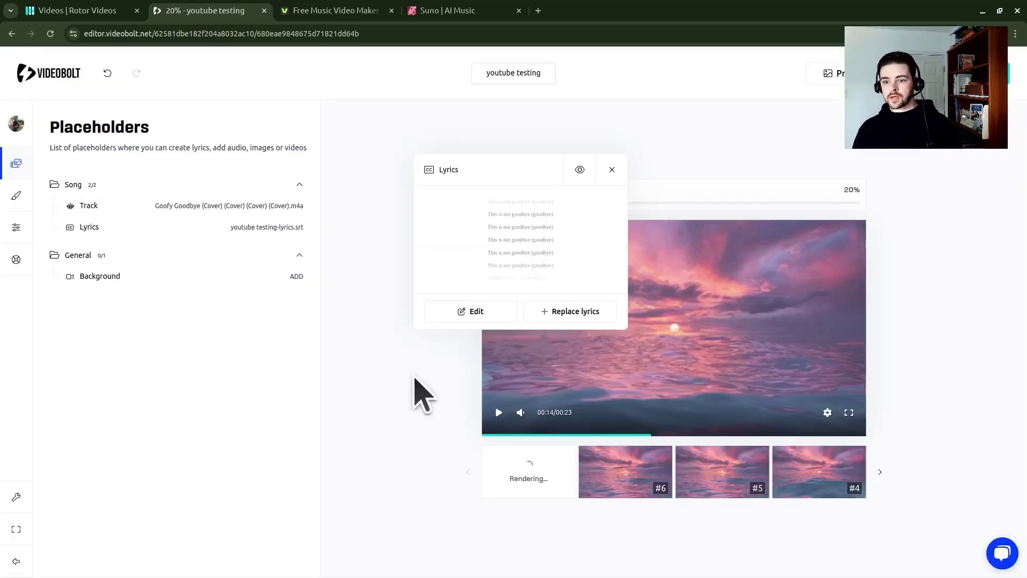
{"action": "left_click", "coordinate": [612, 170]}
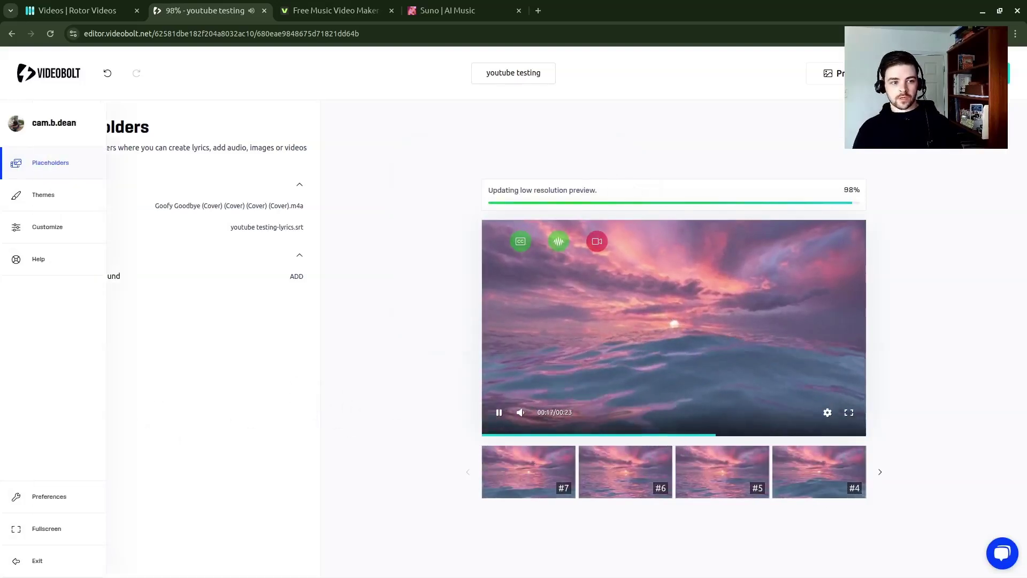
{"action": "left_click", "coordinate": [499, 407]}
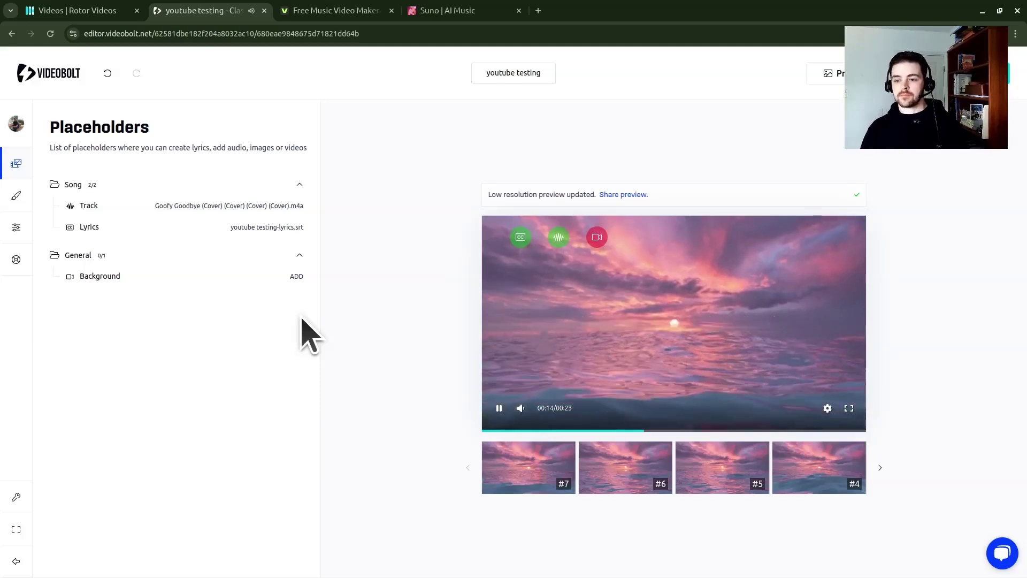
{"action": "left_click", "coordinate": [508, 410]}
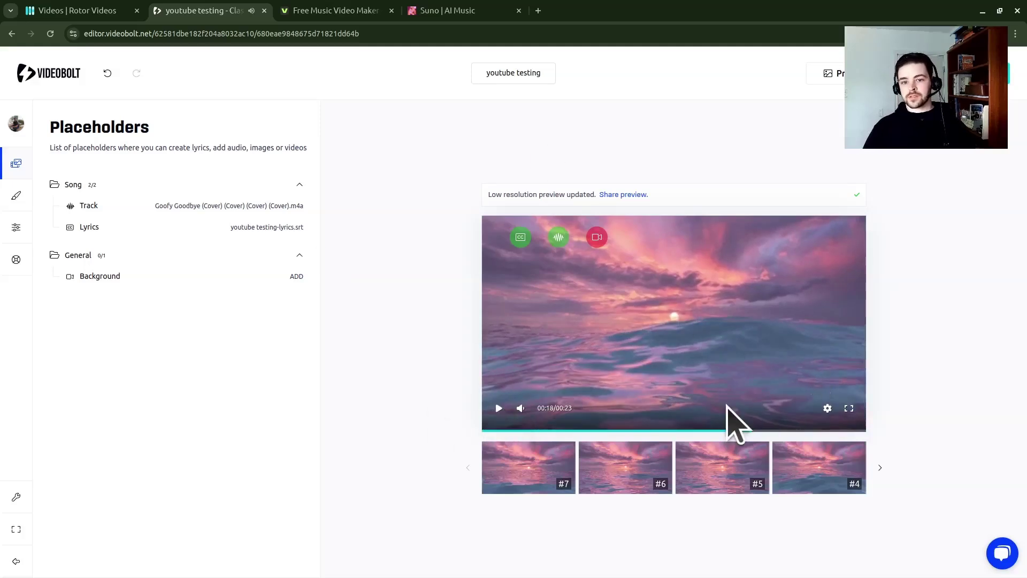
Browse the lyric-position theme cards, then show Customize settings (default font, 100.00px, Middle Center).
{"action": "left_click", "coordinate": [21, 197]}
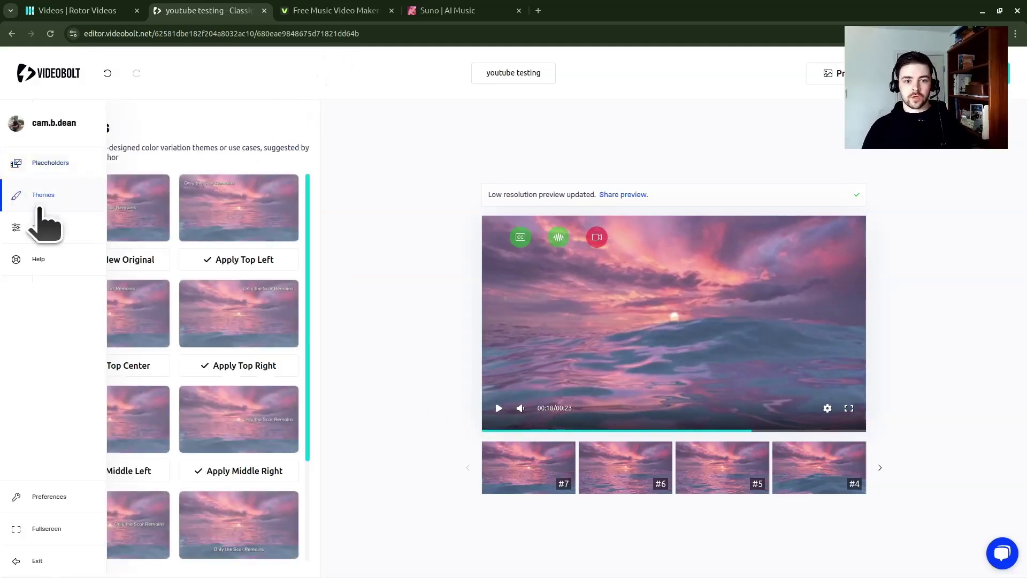
{"action": "scroll", "coordinate": [251, 257], "scroll_direction": "down", "scroll_amount": 3}
{"action": "scroll", "coordinate": [239, 298], "scroll_direction": "up", "scroll_amount": 3}
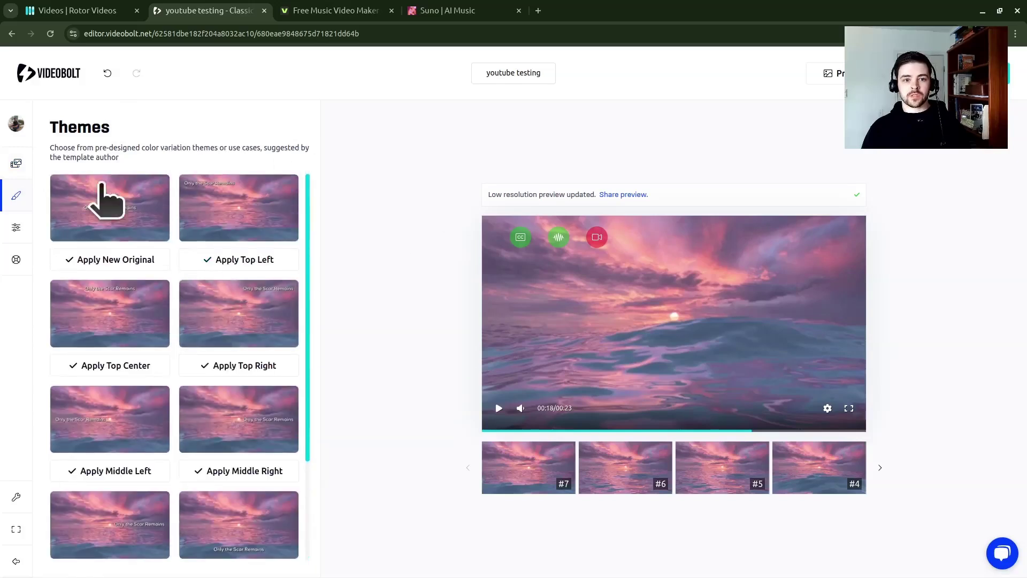
{"action": "mouse_move", "coordinate": [16, 195]}
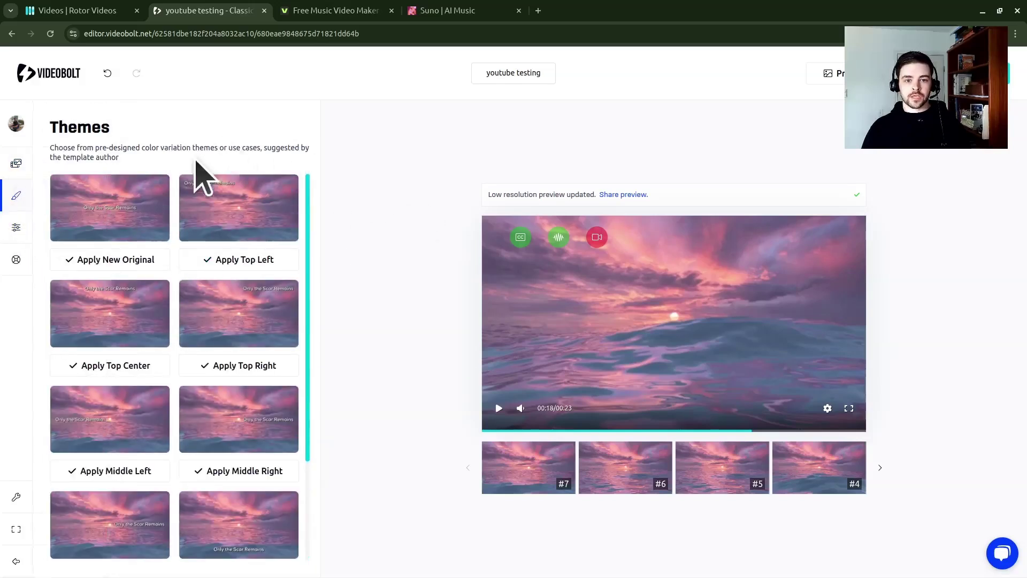
{"action": "scroll", "coordinate": [257, 335], "scroll_direction": "down", "scroll_amount": 3}
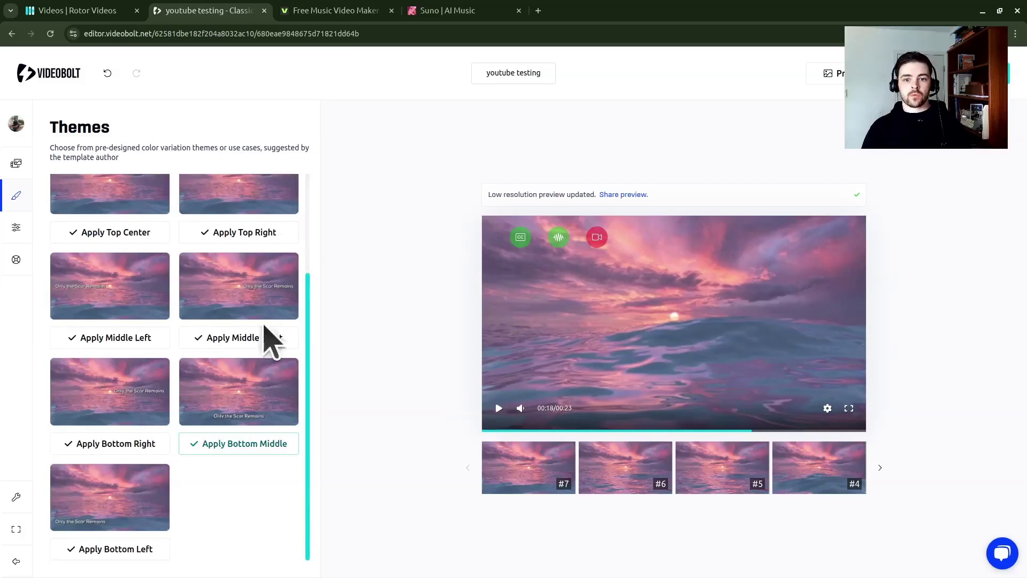
{"action": "scroll", "coordinate": [315, 402], "scroll_direction": "up", "scroll_amount": 3}
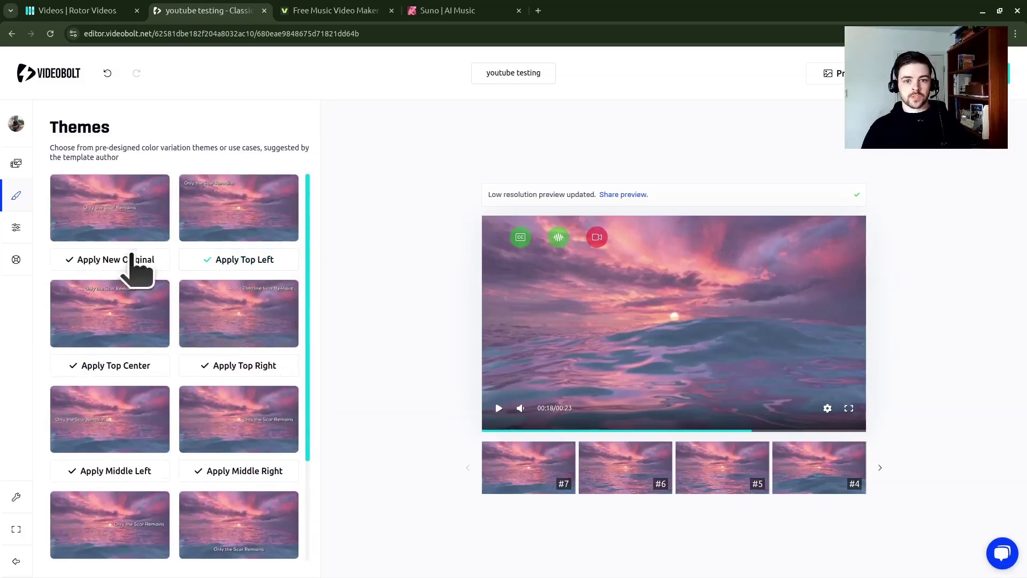
{"action": "left_click", "coordinate": [15, 229]}
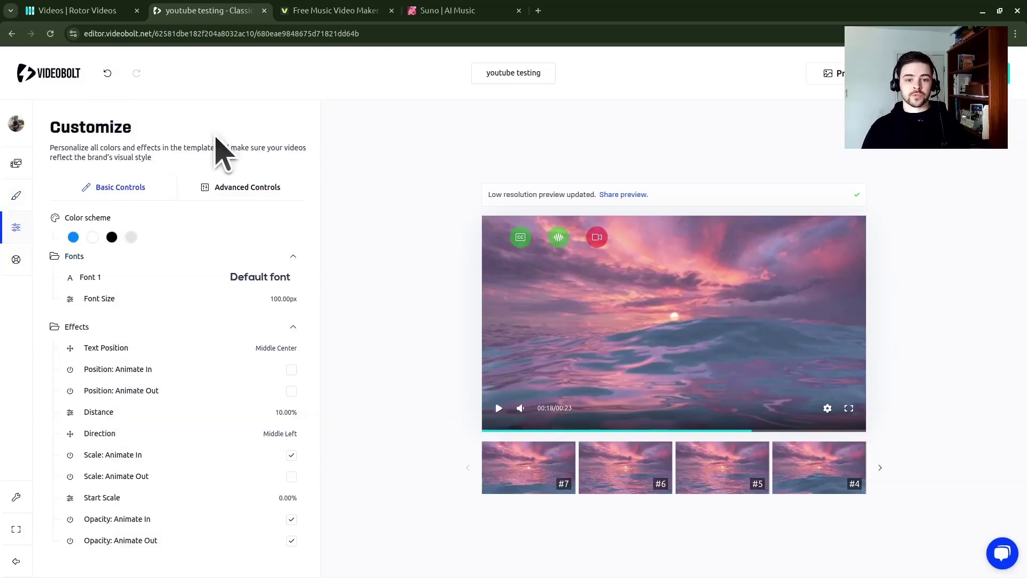
{"action": "left_click", "coordinate": [262, 279]}
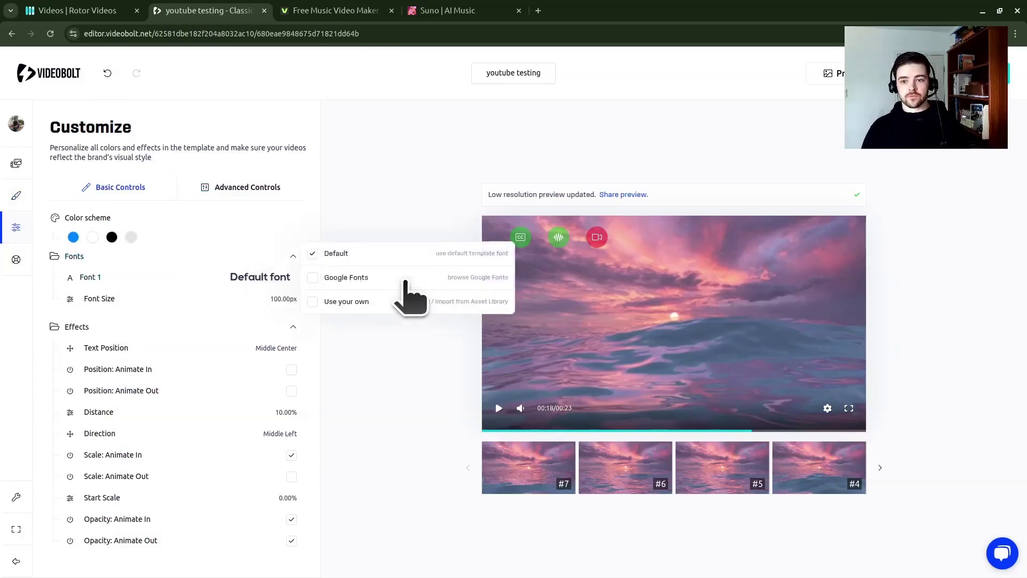
{"action": "left_click", "coordinate": [295, 261]}
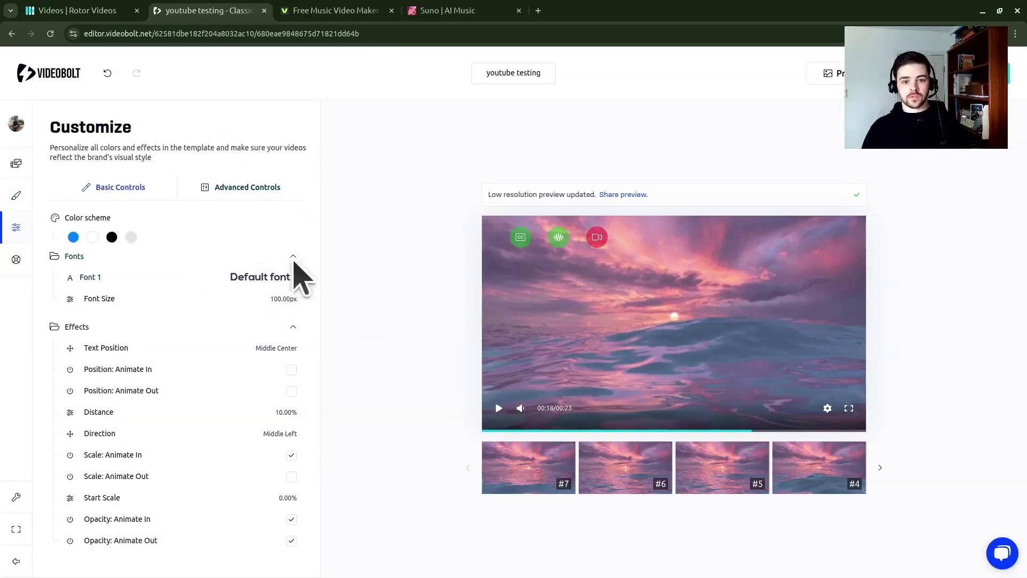
Exit the editor and list Drafts, showing the youtube testing draft and three Apr 22 projects.
{"action": "left_click", "coordinate": [61, 70]}
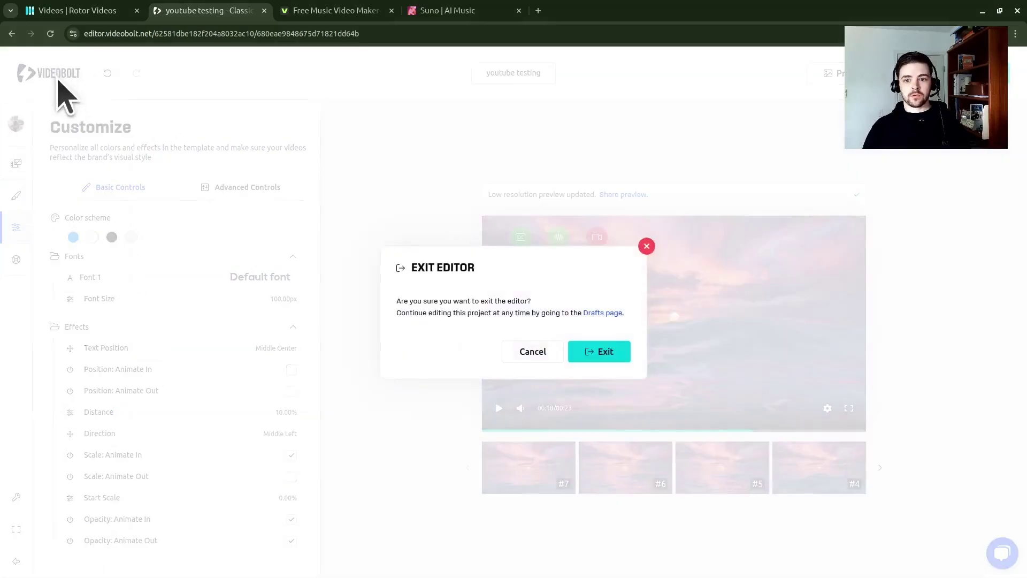
{"action": "left_click", "coordinate": [601, 351]}
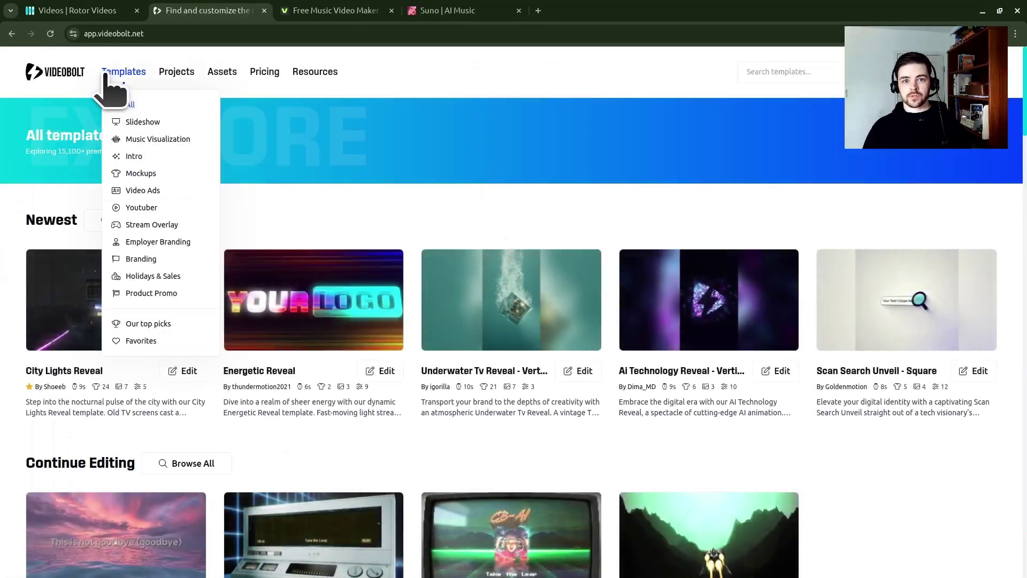
{"action": "mouse_move", "coordinate": [179, 80]}
{"action": "left_click", "coordinate": [193, 107]}
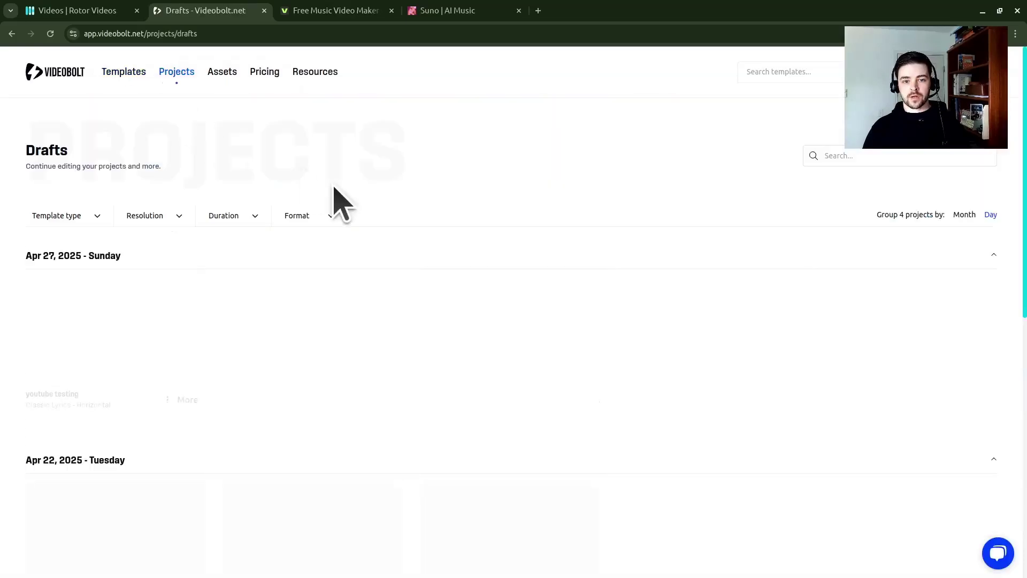
{"action": "scroll", "coordinate": [364, 214], "scroll_direction": "down", "scroll_amount": 5}
{"action": "scroll", "coordinate": [321, 424], "scroll_direction": "down", "scroll_amount": 3}
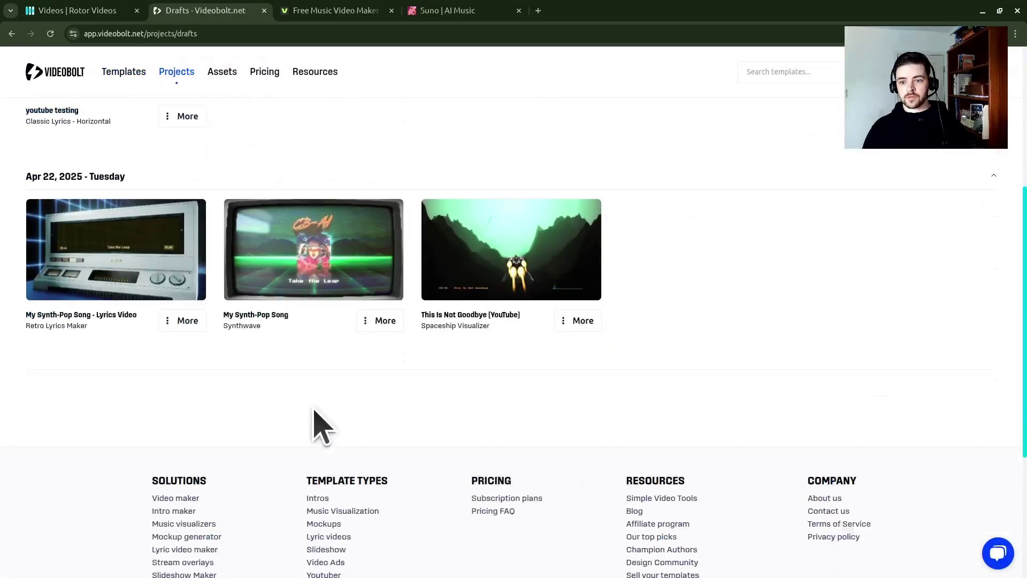
{"action": "scroll", "coordinate": [173, 344], "scroll_direction": "up", "scroll_amount": 3}
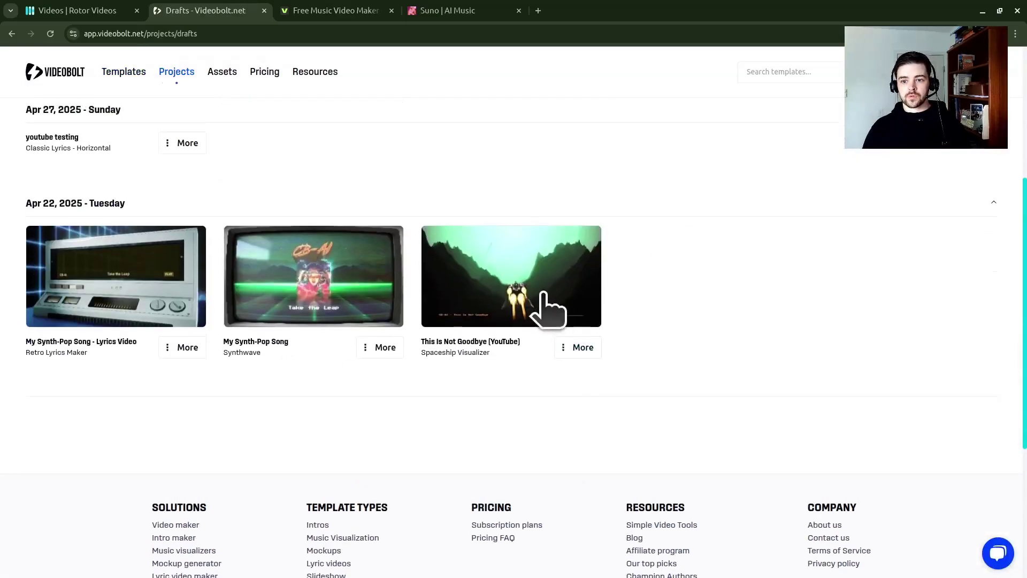
Open the This Is Not Goodbye (YouTube) draft and play its spaceship visualizer preview to 01:34.
{"action": "left_click", "coordinate": [484, 342]}
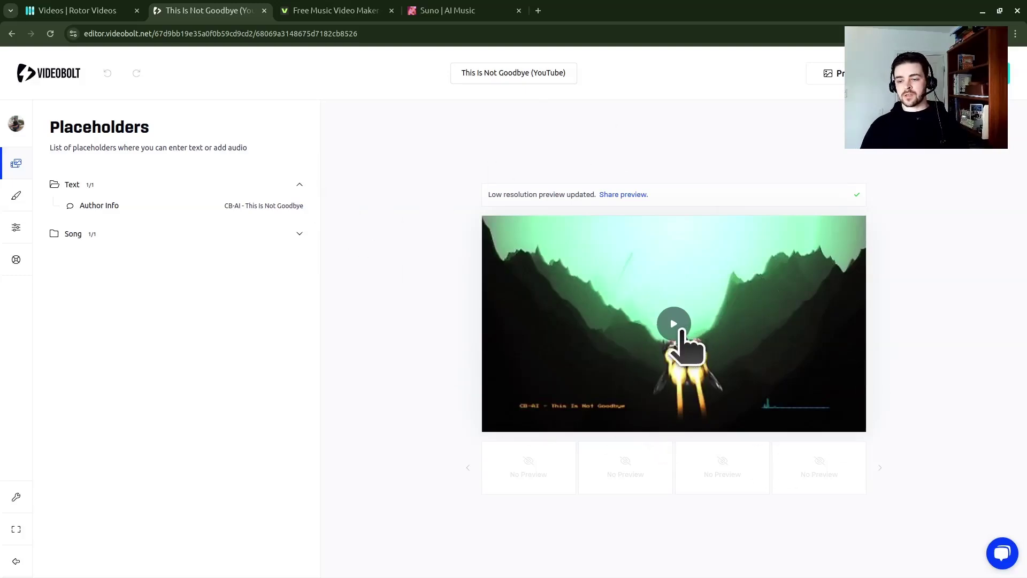
{"action": "left_click", "coordinate": [674, 324]}
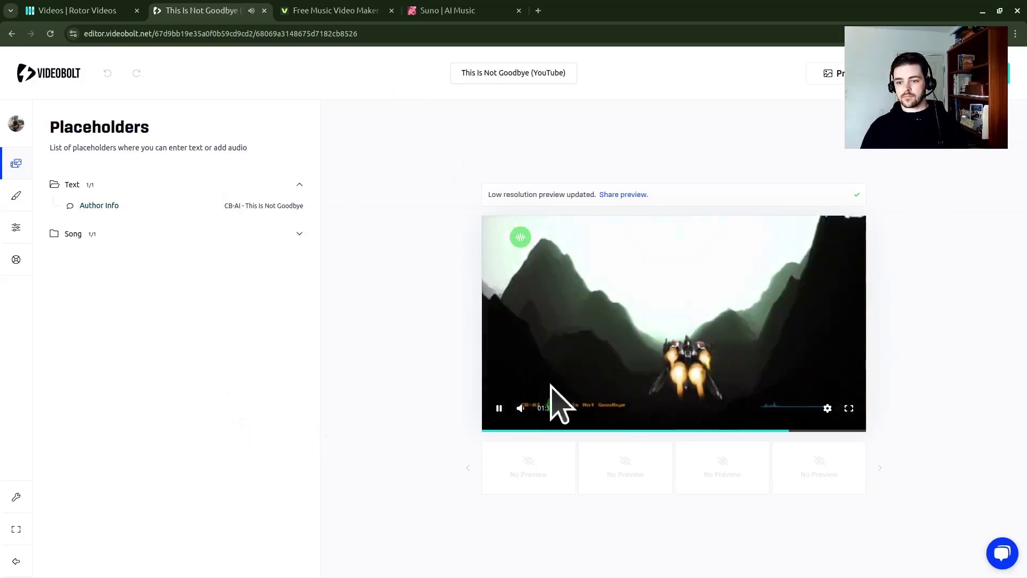
{"action": "left_click", "coordinate": [498, 408]}
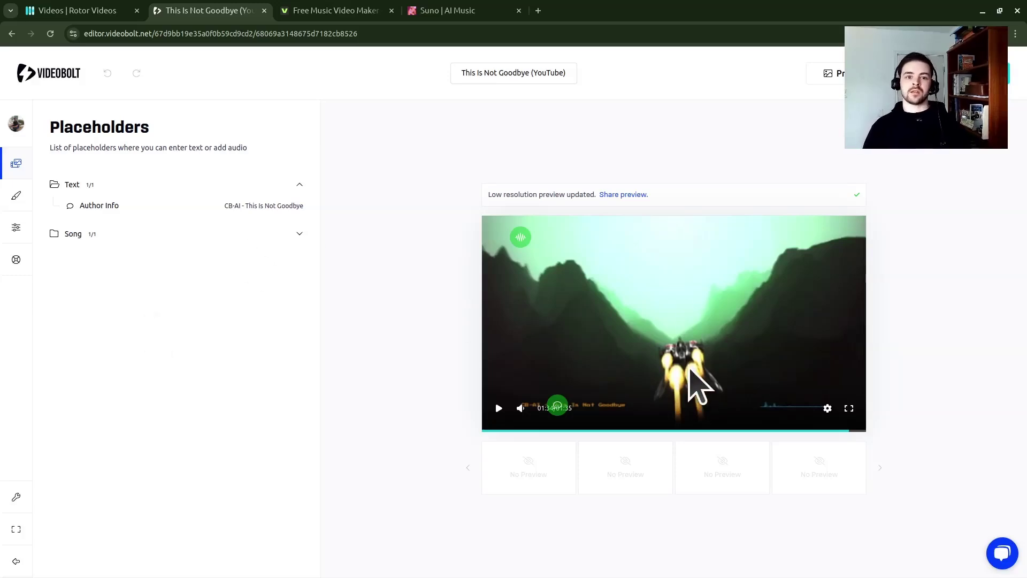
Exit the spaceship project and open the My Synth-Pop Song draft from Drafts.
{"action": "left_click", "coordinate": [30, 72]}
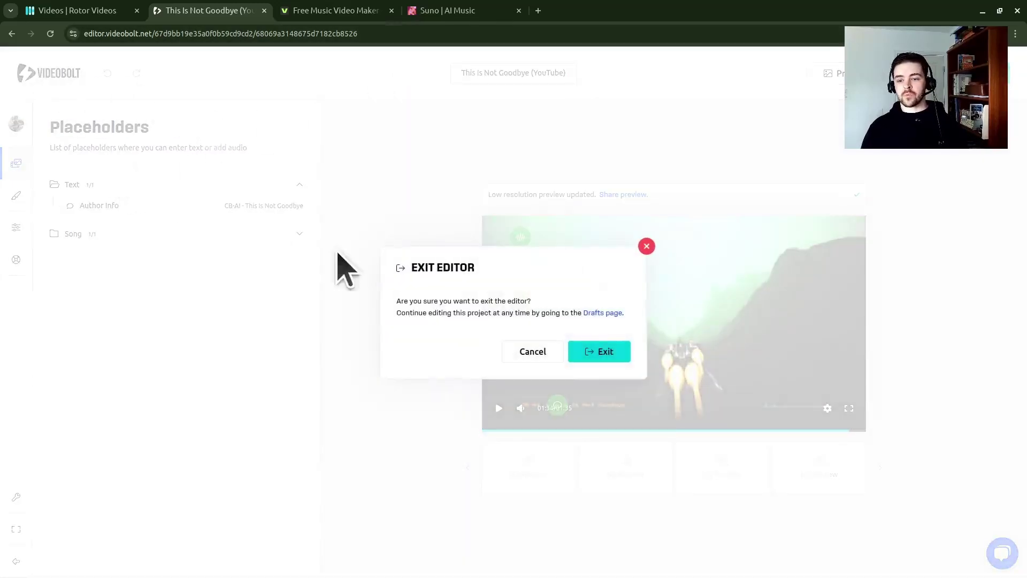
{"action": "left_click", "coordinate": [600, 354]}
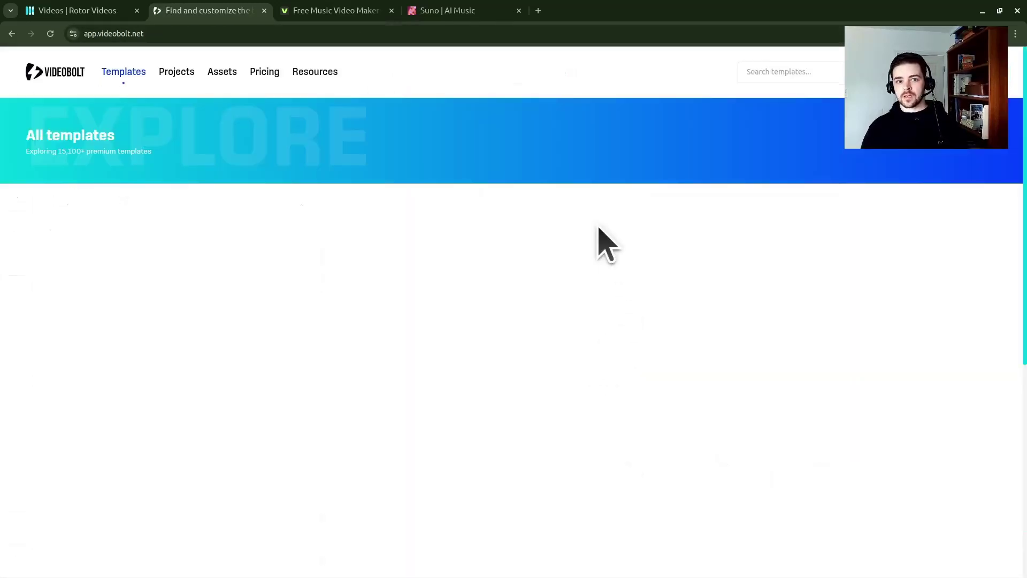
{"action": "mouse_move", "coordinate": [176, 81]}
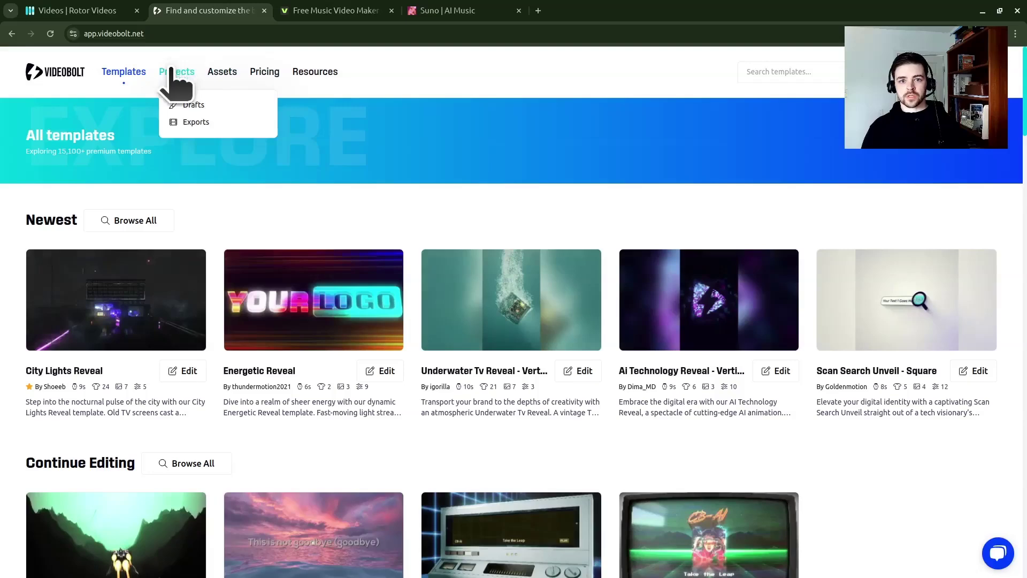
{"action": "left_click", "coordinate": [191, 107]}
{"action": "scroll", "coordinate": [550, 294], "scroll_direction": "down", "scroll_amount": 5}
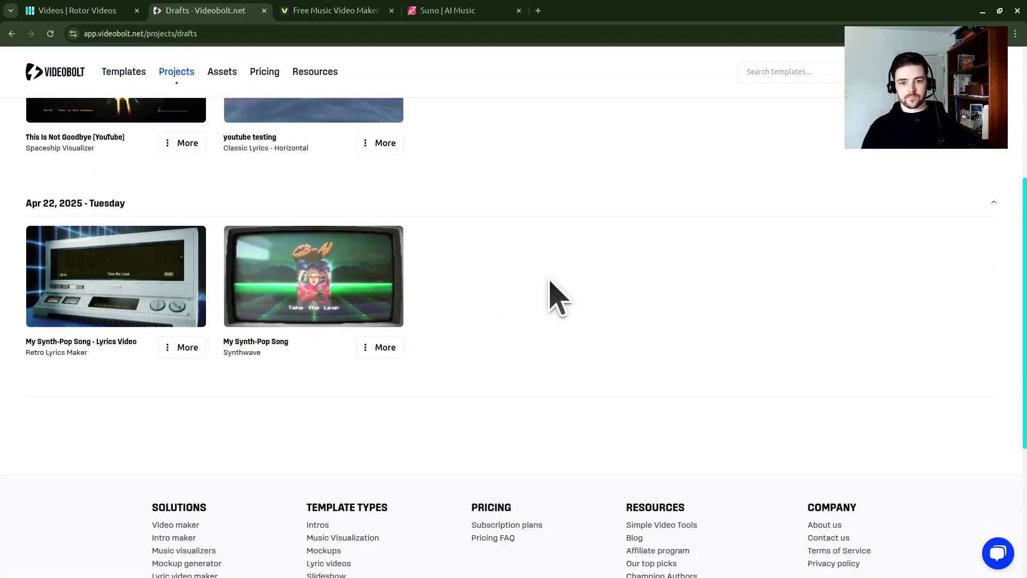
{"action": "scroll", "coordinate": [556, 297], "scroll_direction": "up", "scroll_amount": 2}
{"action": "left_click", "coordinate": [256, 470]}
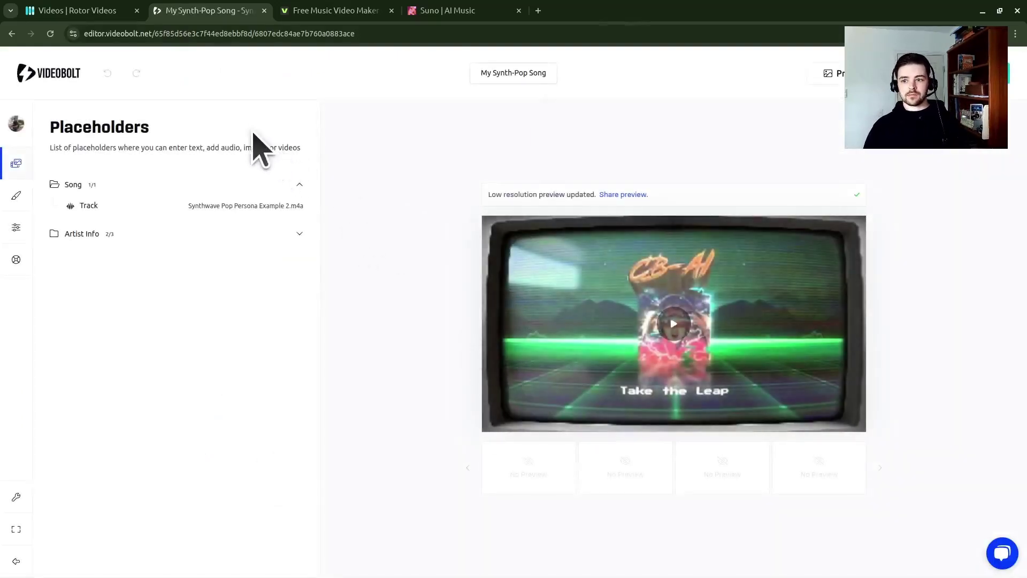
{"action": "left_click", "coordinate": [679, 330]}
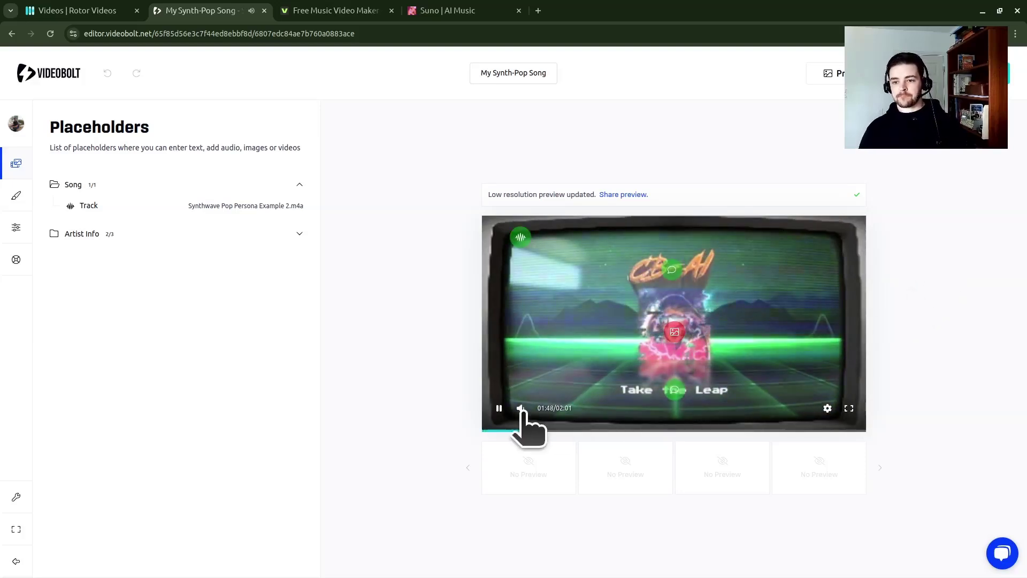
{"action": "mouse_move", "coordinate": [523, 408]}
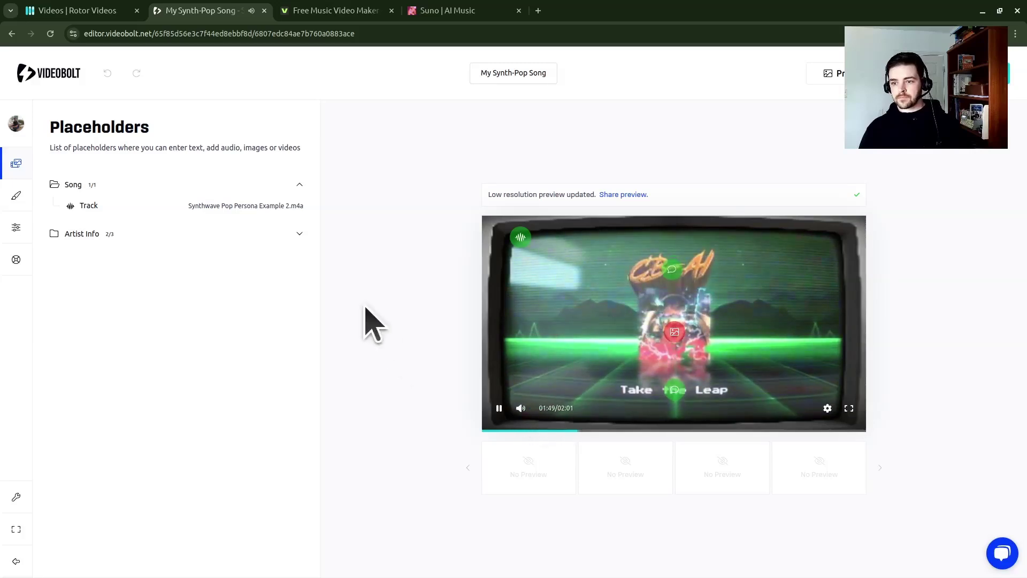
{"action": "left_click", "coordinate": [849, 409]}
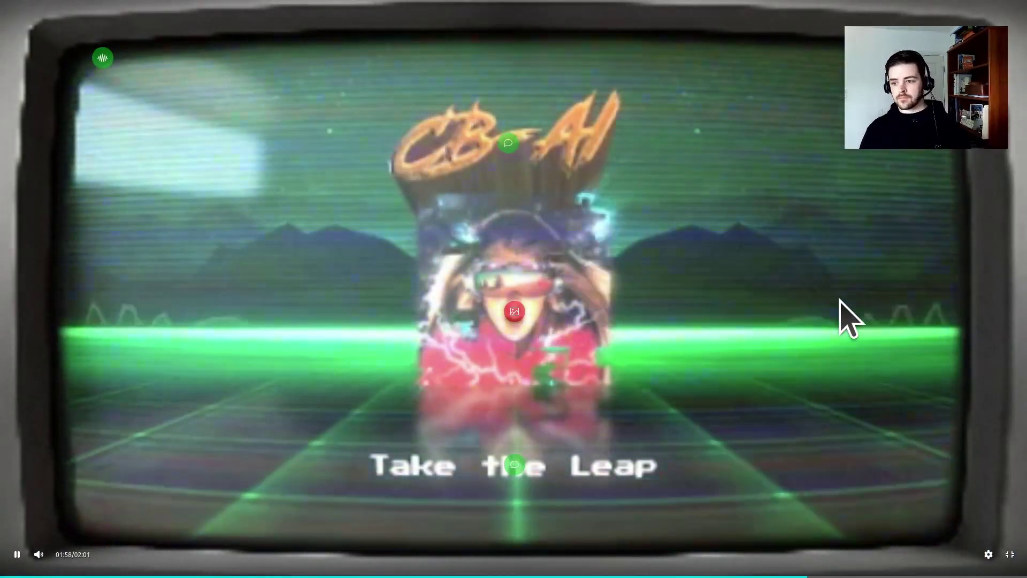
{"action": "left_click", "coordinate": [1009, 555]}
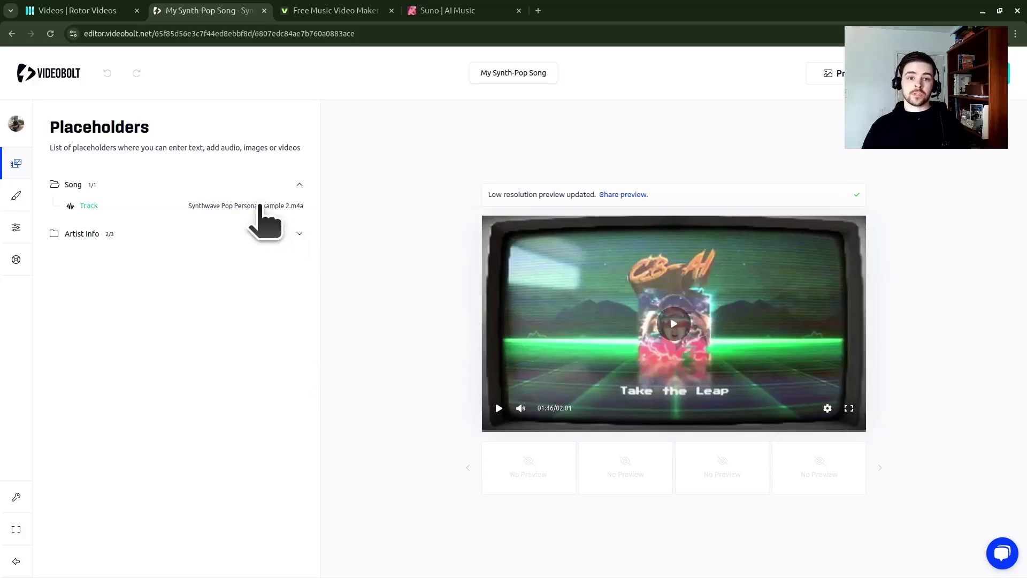
Expand the Artist Info placeholders and view the colour themes and customization settings.
{"action": "left_click", "coordinate": [109, 236]}
{"action": "mouse_move", "coordinate": [43, 199]}
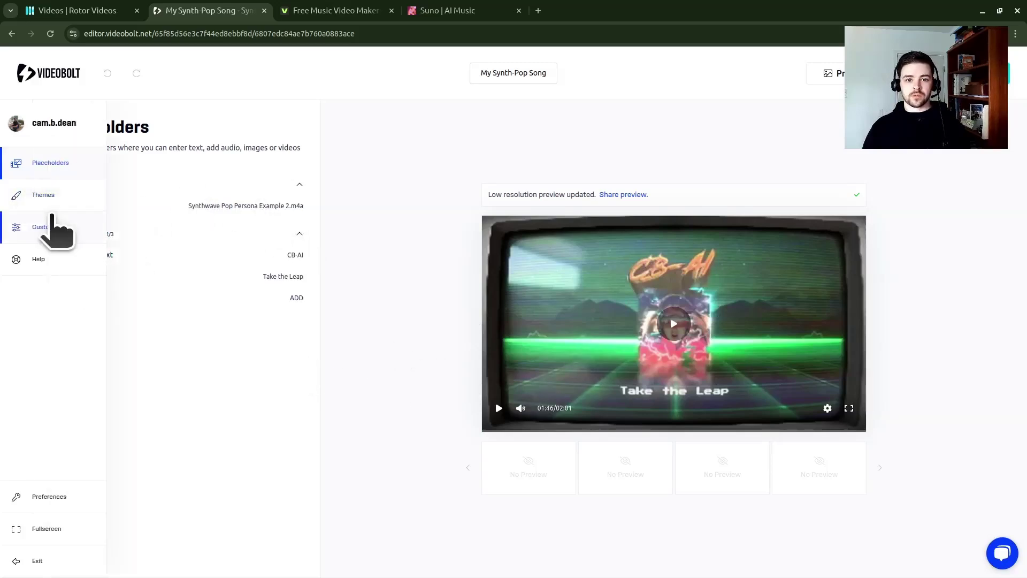
{"action": "left_click", "coordinate": [43, 196]}
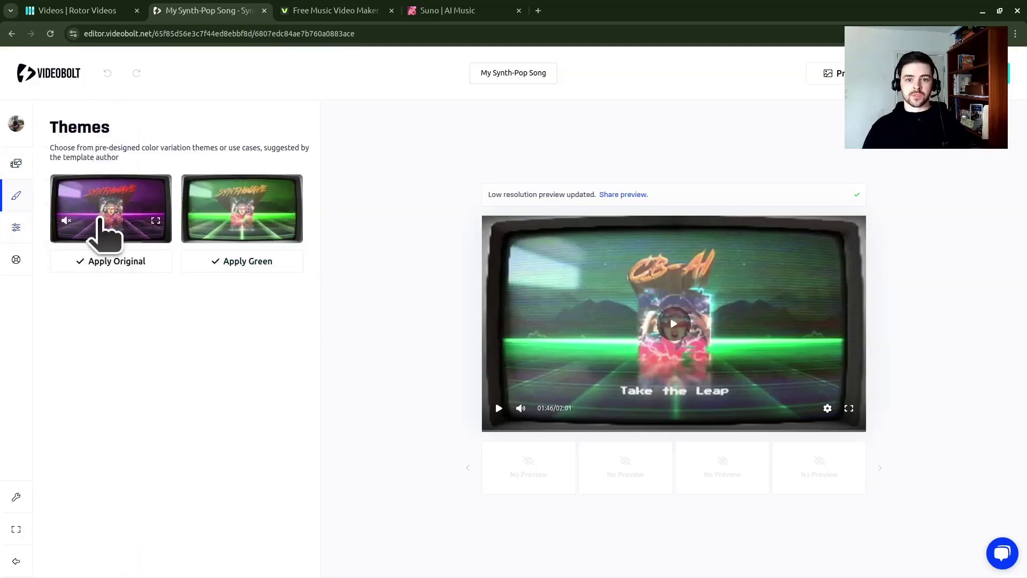
{"action": "mouse_move", "coordinate": [39, 250]}
{"action": "left_click", "coordinate": [36, 230]}
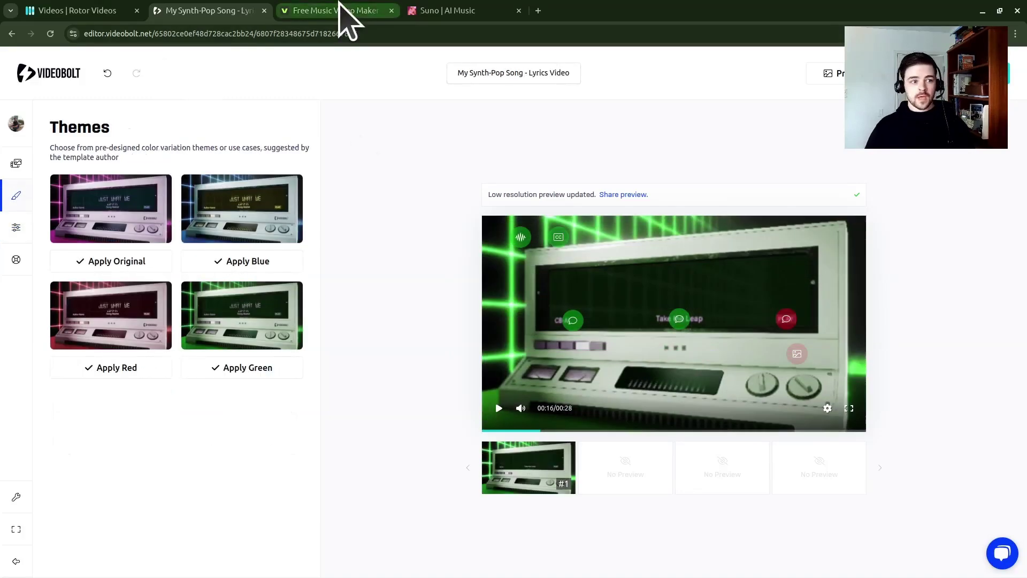
Switch to the Free Music Video Maker browser tab showing VEED's page.
{"action": "left_click", "coordinate": [341, 10]}
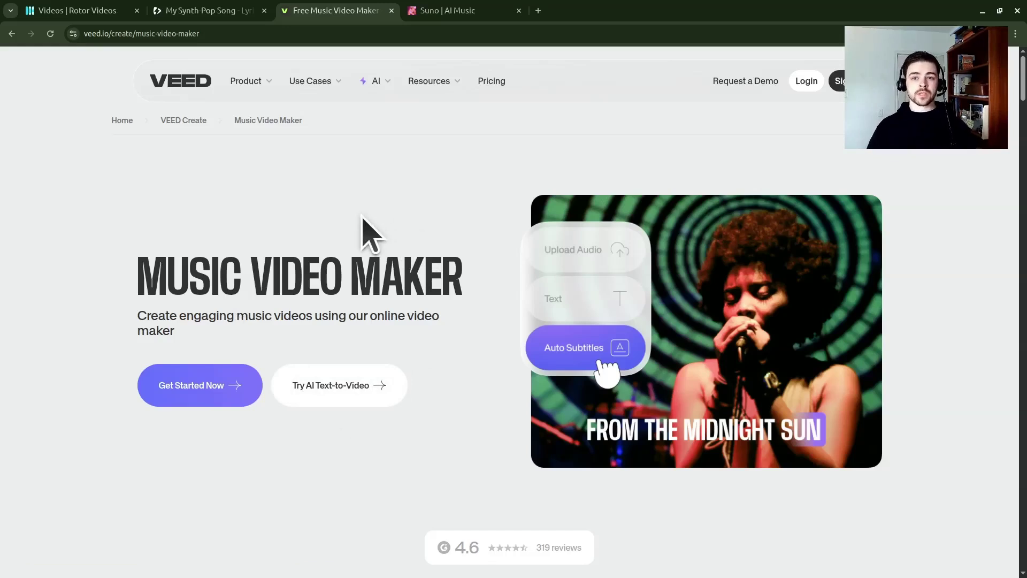
{"action": "left_click", "coordinate": [101, 11]}
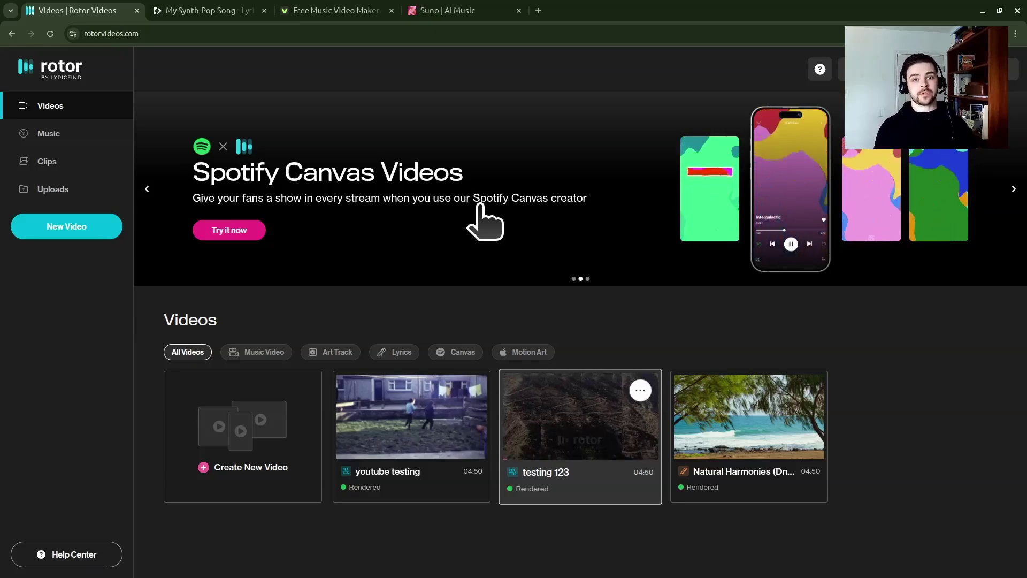
{"action": "left_click", "coordinate": [316, 4]}
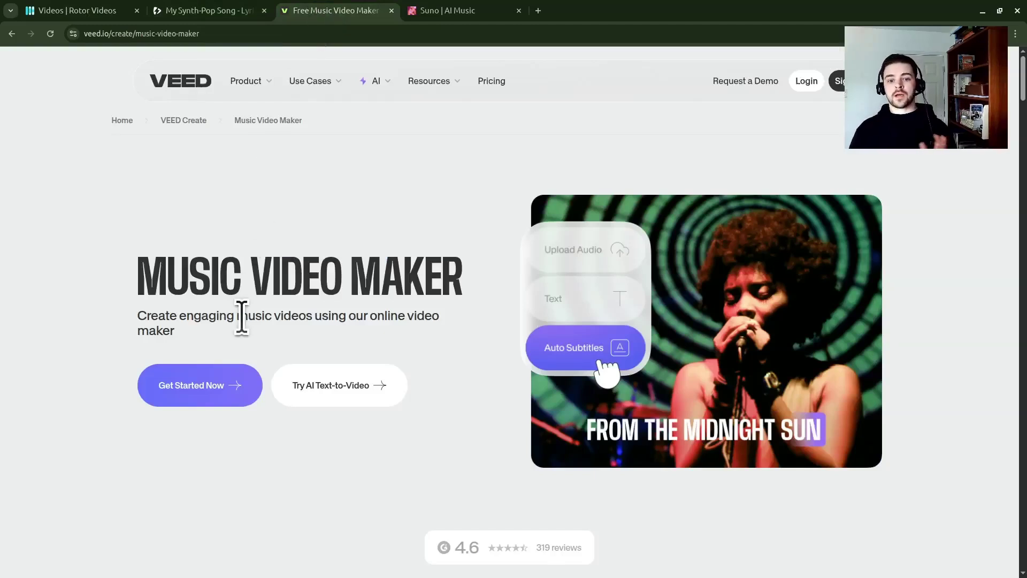
{"action": "left_click", "coordinate": [808, 83]}
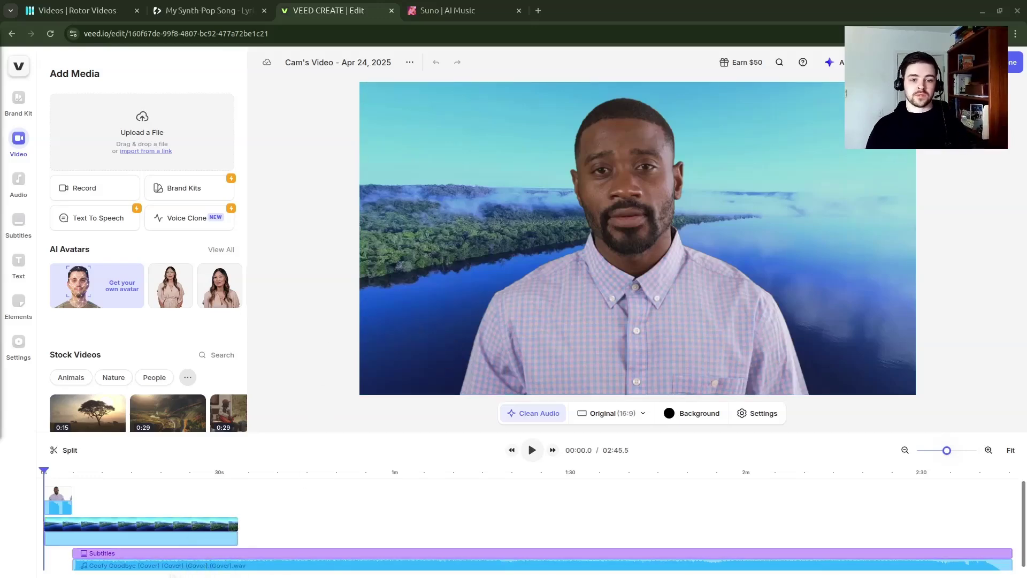
Scroll through the Add Media panel of the opened 02:45.5 VEED project.
{"action": "scroll", "coordinate": [179, 321], "scroll_direction": "down", "scroll_amount": 5}
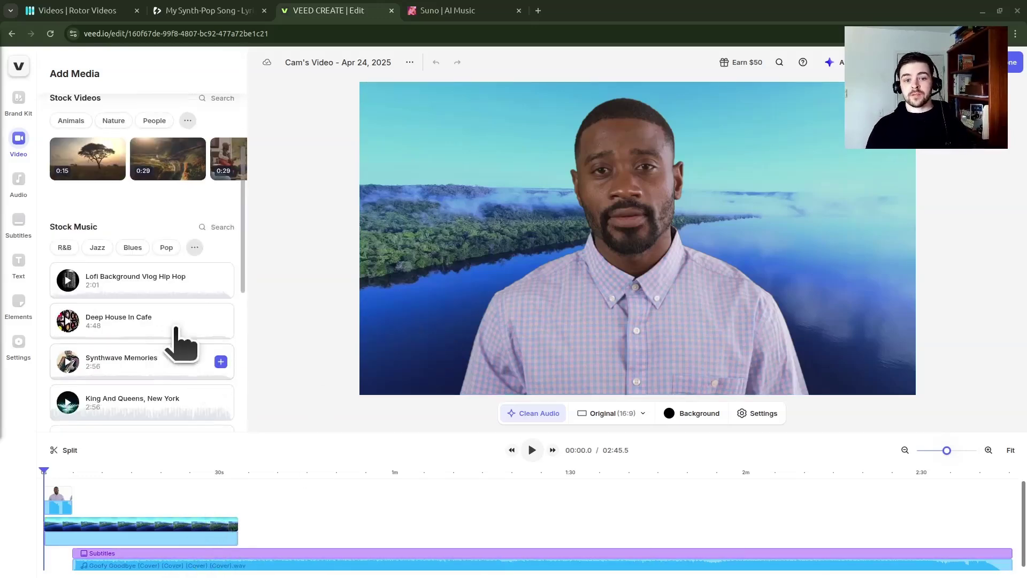
{"action": "scroll", "coordinate": [177, 328], "scroll_direction": "down", "scroll_amount": 7}
{"action": "scroll", "coordinate": [165, 383], "scroll_direction": "up", "scroll_amount": 7}
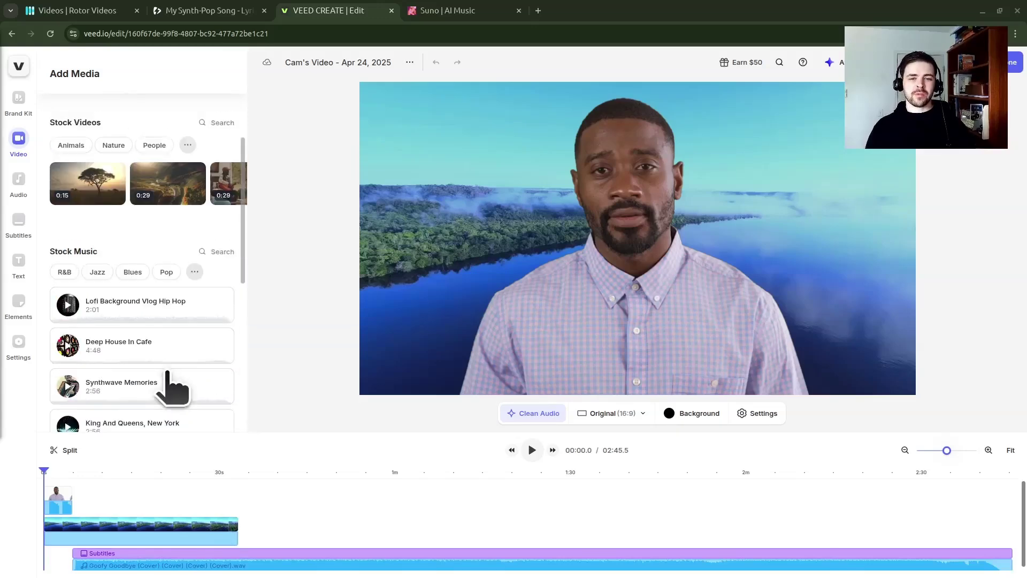
{"action": "scroll", "coordinate": [164, 370], "scroll_direction": "up", "scroll_amount": 5}
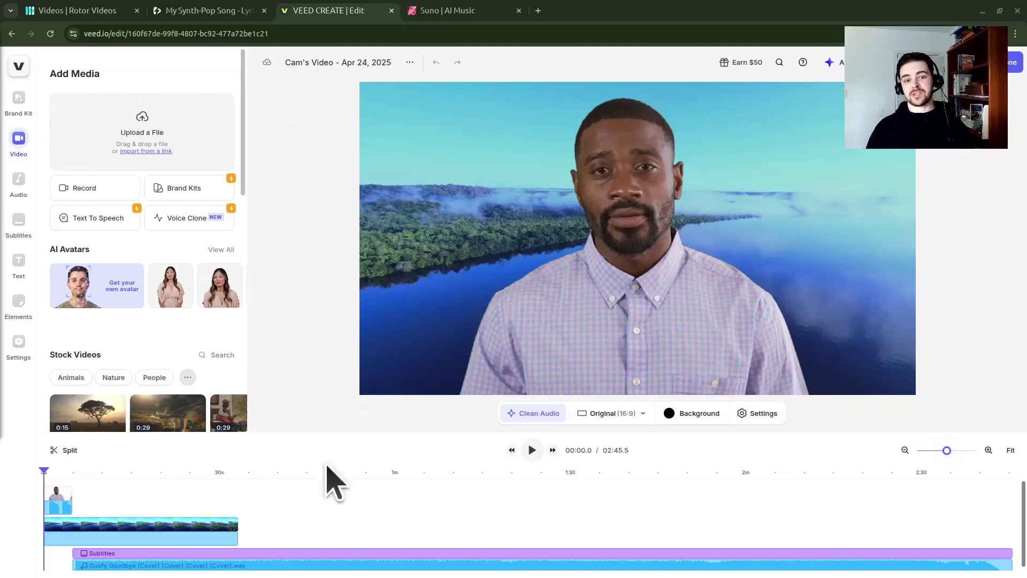
Preview the VEED project with the misty river clip up to 00:20.9, then browse the Add Media panel.
{"action": "left_click", "coordinate": [533, 452]}
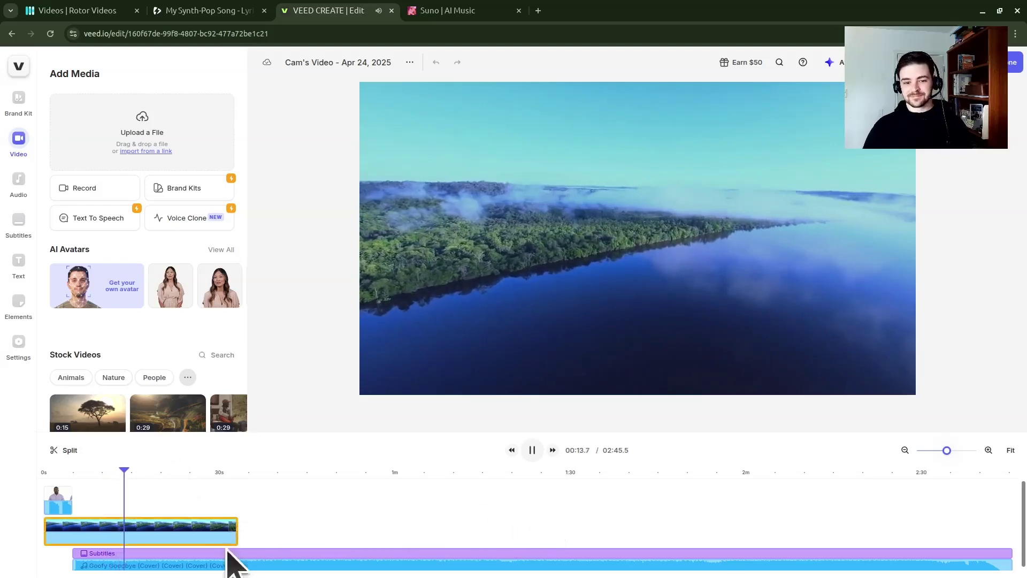
{"action": "left_click", "coordinate": [532, 448]}
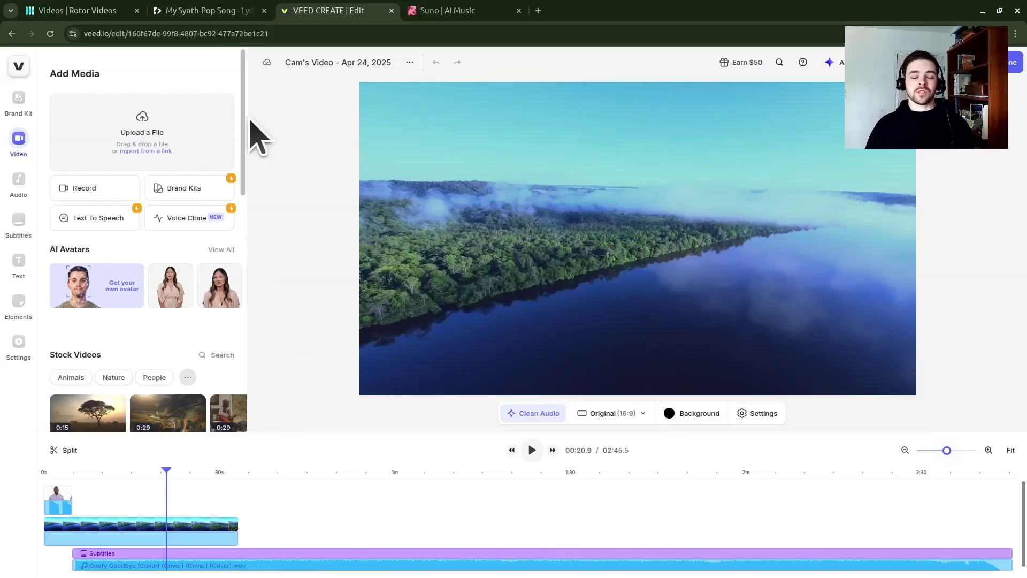
{"action": "scroll", "coordinate": [116, 292], "scroll_direction": "down", "scroll_amount": 4}
{"action": "scroll", "coordinate": [139, 327], "scroll_direction": "down", "scroll_amount": 5}
{"action": "scroll", "coordinate": [177, 347], "scroll_direction": "up", "scroll_amount": 10}
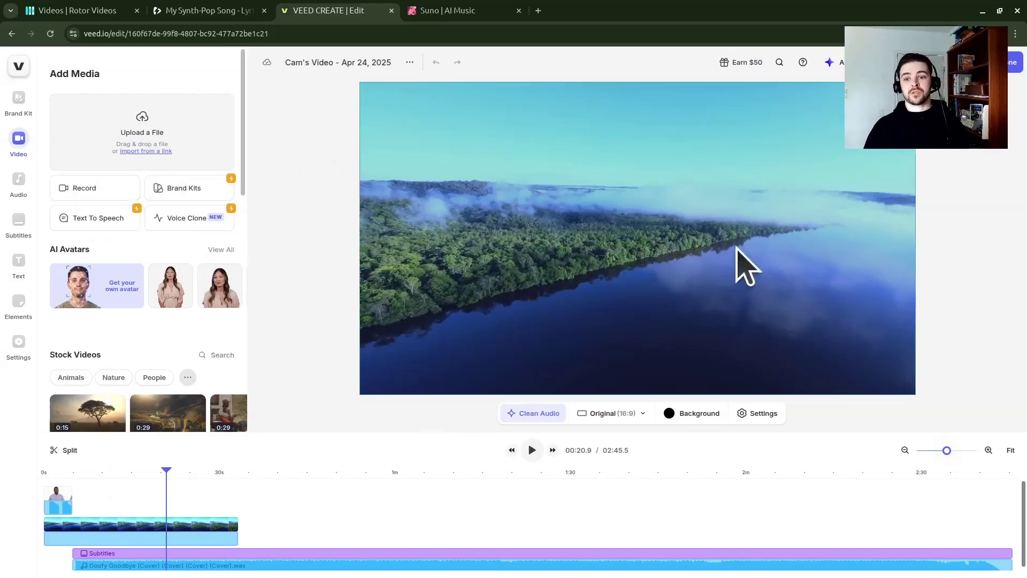
{"action": "scroll", "coordinate": [188, 298], "scroll_direction": "down", "scroll_amount": 8}
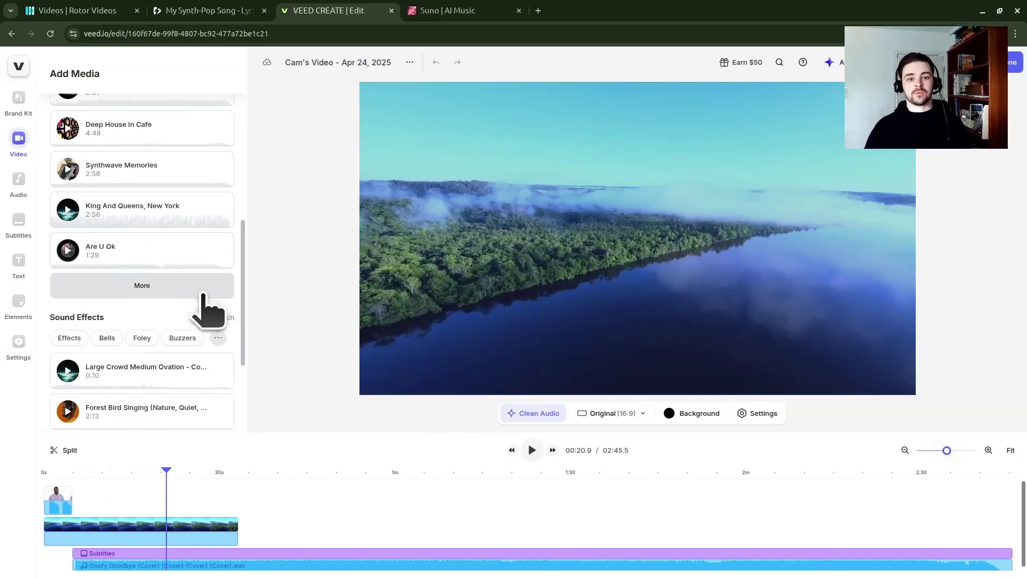
{"action": "scroll", "coordinate": [203, 305], "scroll_direction": "down", "scroll_amount": 3}
{"action": "scroll", "coordinate": [206, 298], "scroll_direction": "up", "scroll_amount": 10}
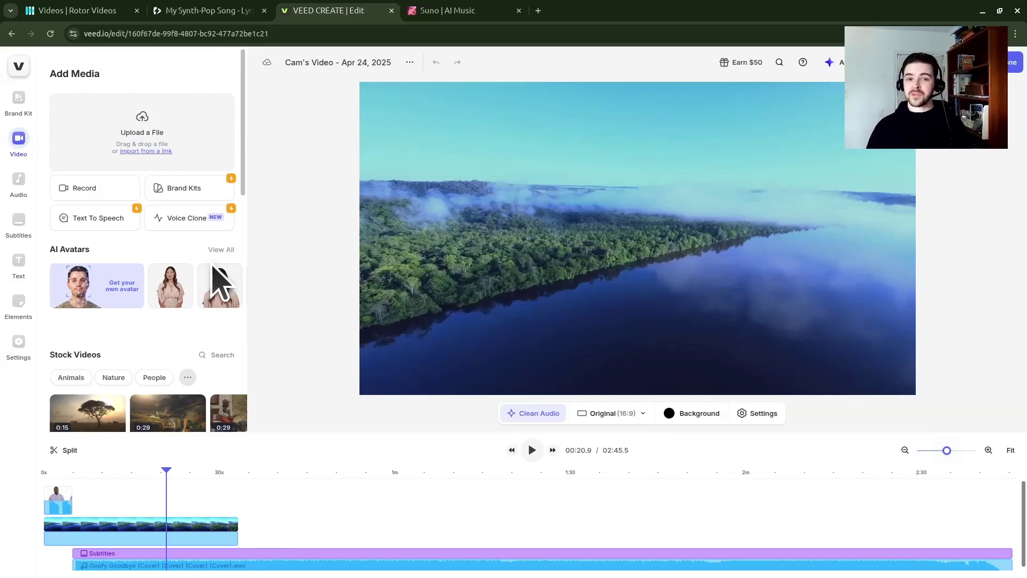
Compare the Rotor dashboard, Videobolt lyrics video and VEED project, ending on the VEED editor.
{"action": "left_click", "coordinate": [107, 9]}
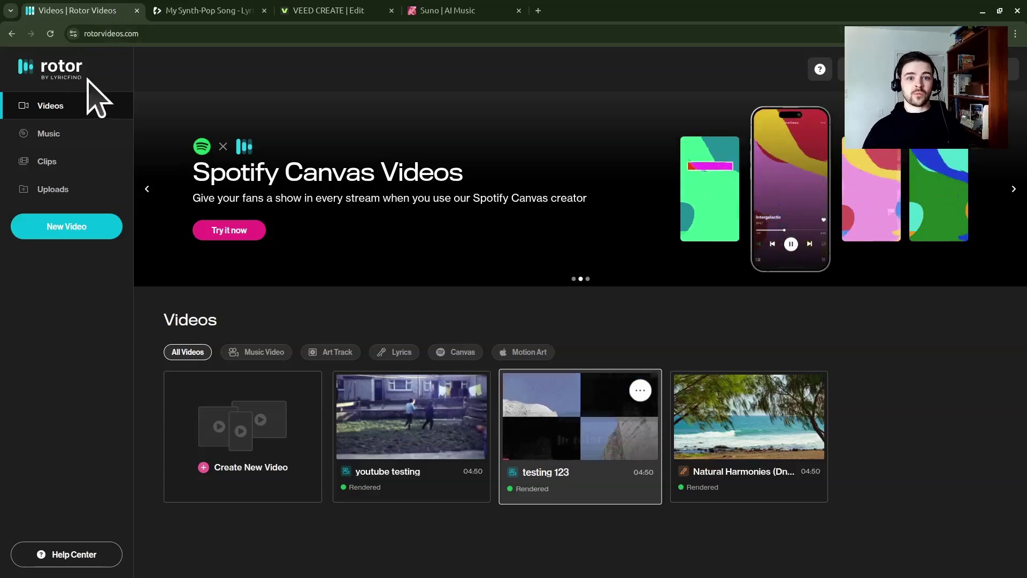
{"action": "left_click", "coordinate": [257, 10]}
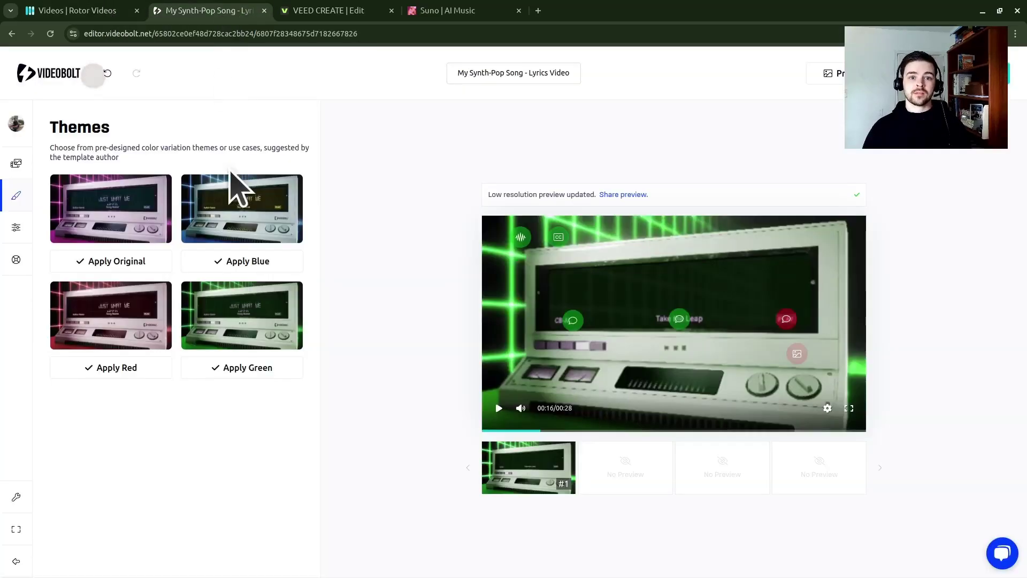
{"action": "left_click", "coordinate": [343, 12]}
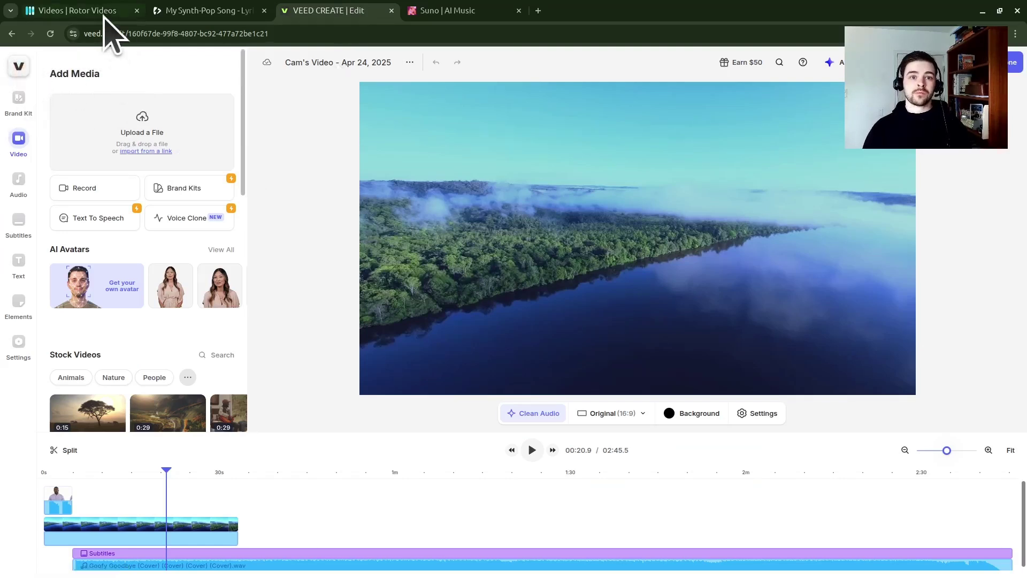
{"action": "left_click", "coordinate": [90, 11]}
{"action": "left_click", "coordinate": [203, 11]}
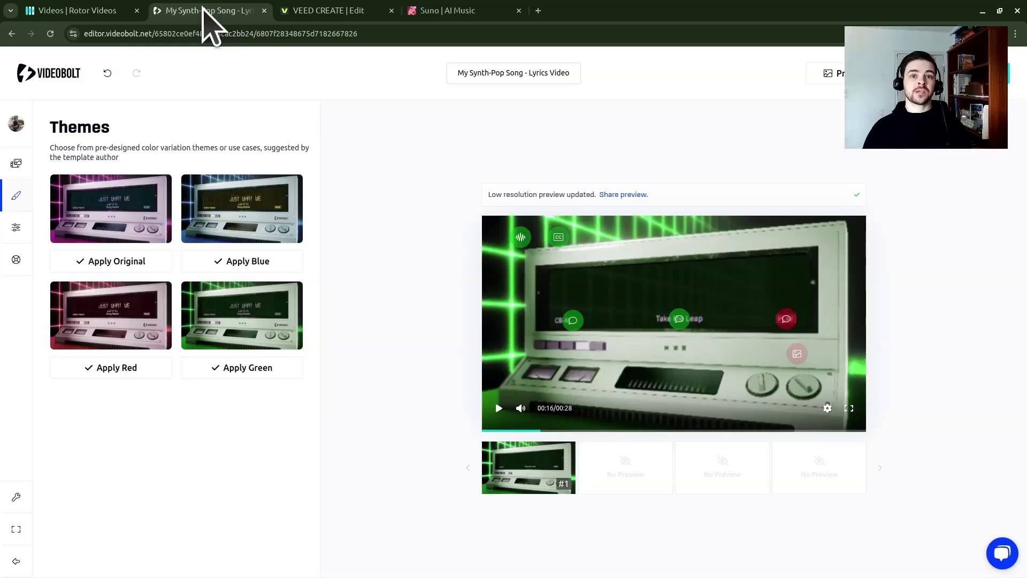
{"action": "left_click", "coordinate": [332, 10]}
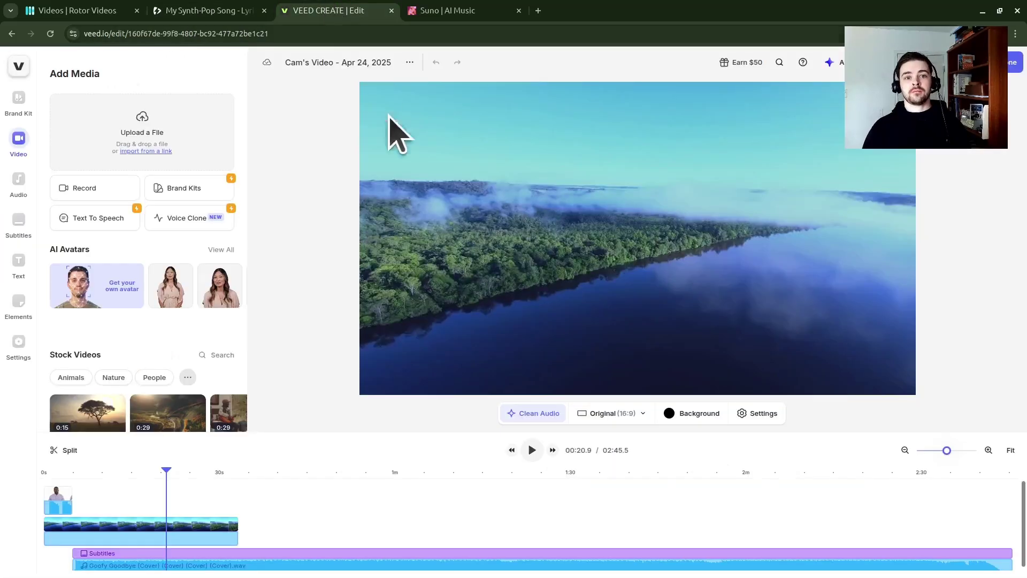